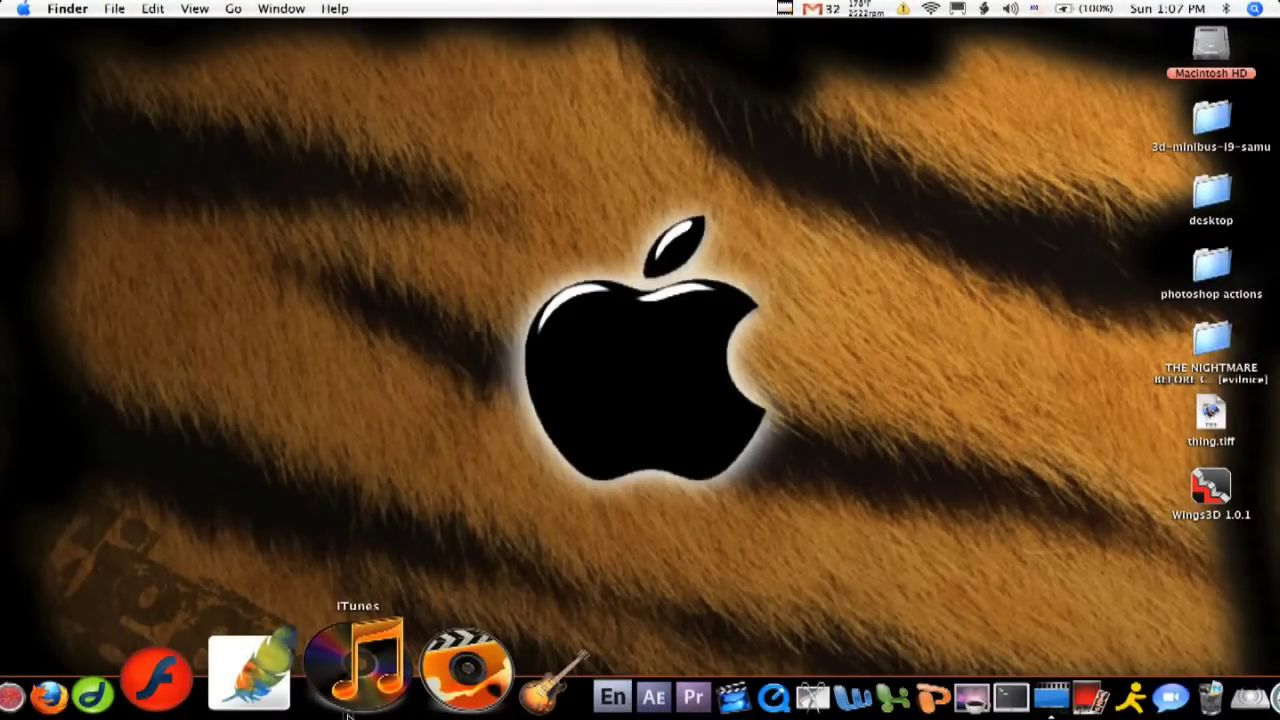
Step: Check iTunes' current application menu and About window, then quit iTunes
click(347, 714)
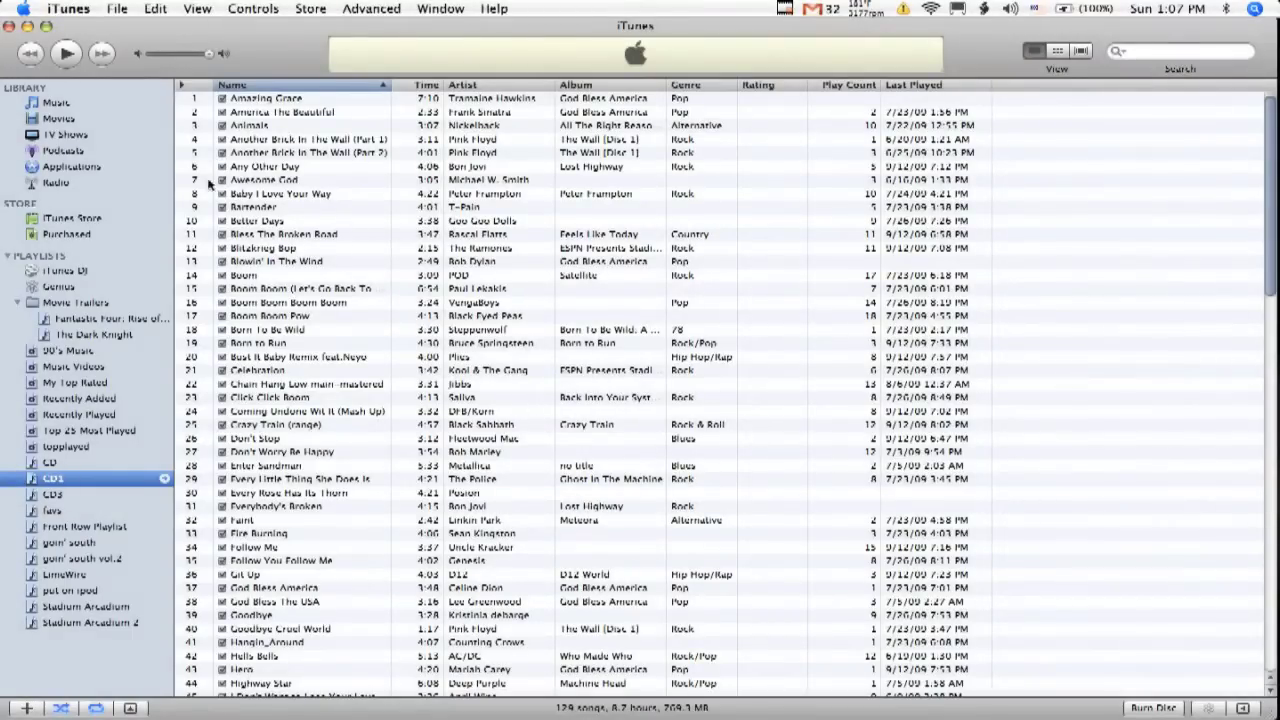
click(70, 8)
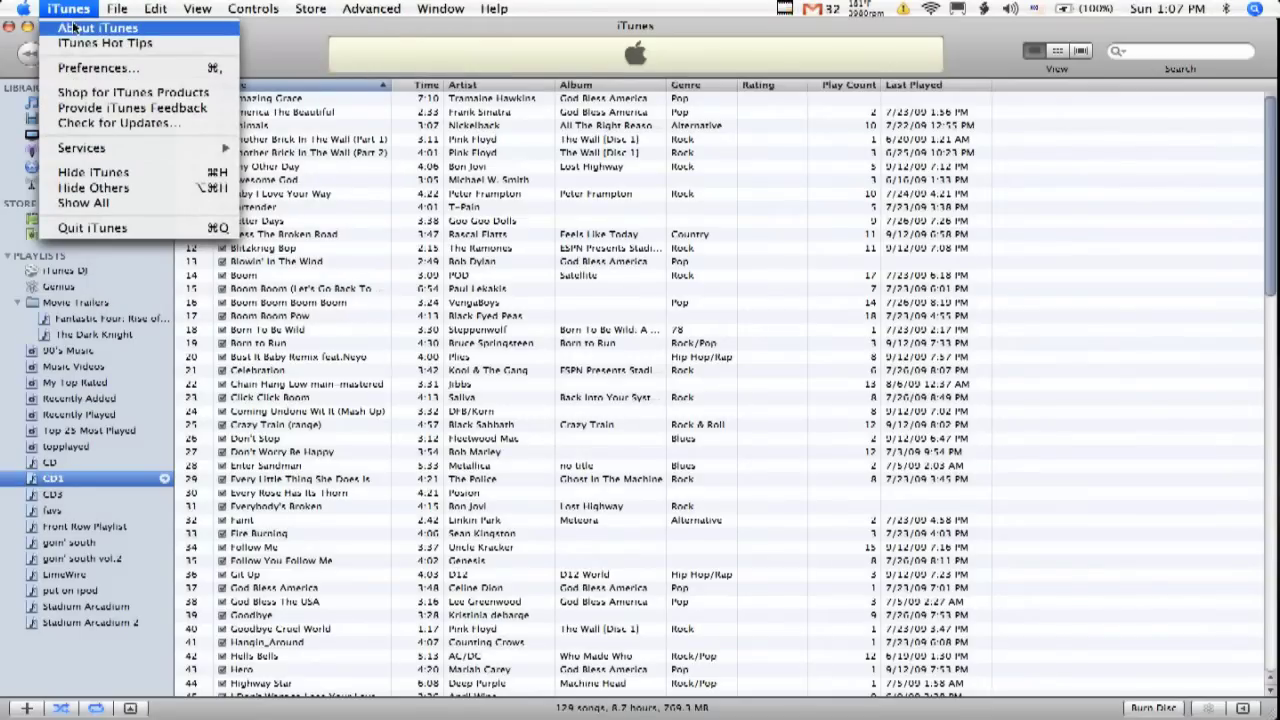
click(75, 27)
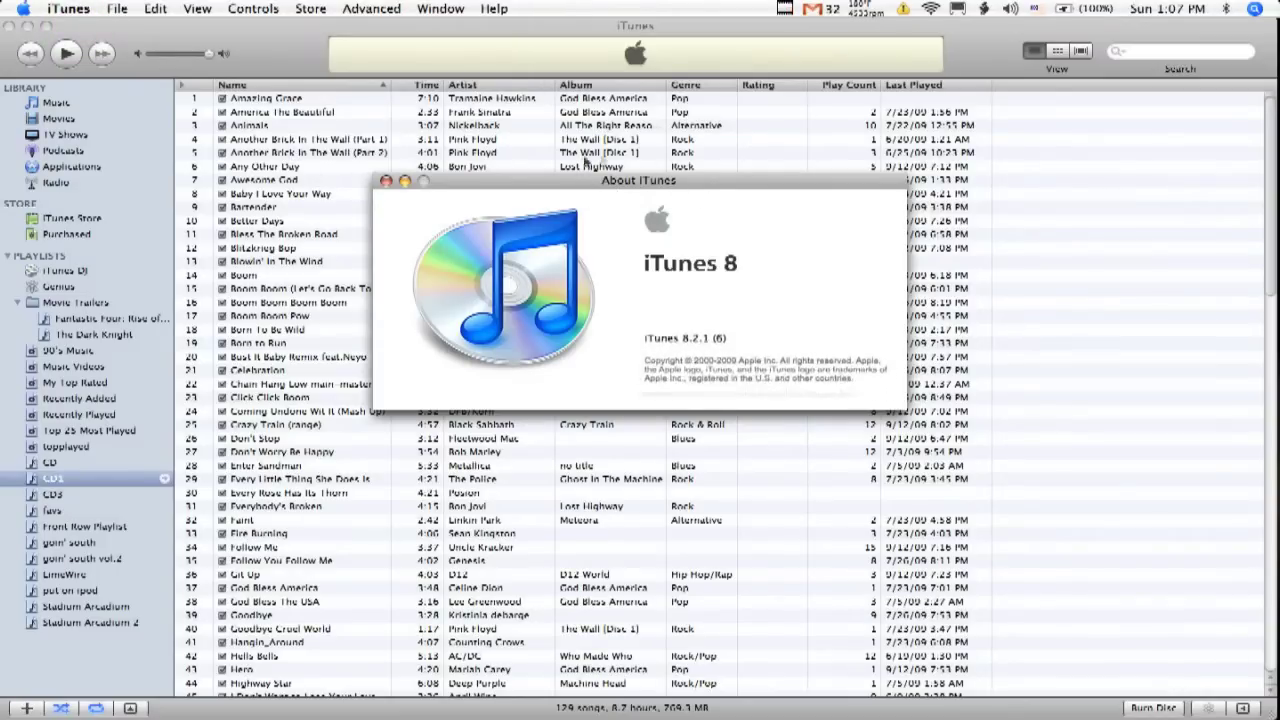
key(super+w)
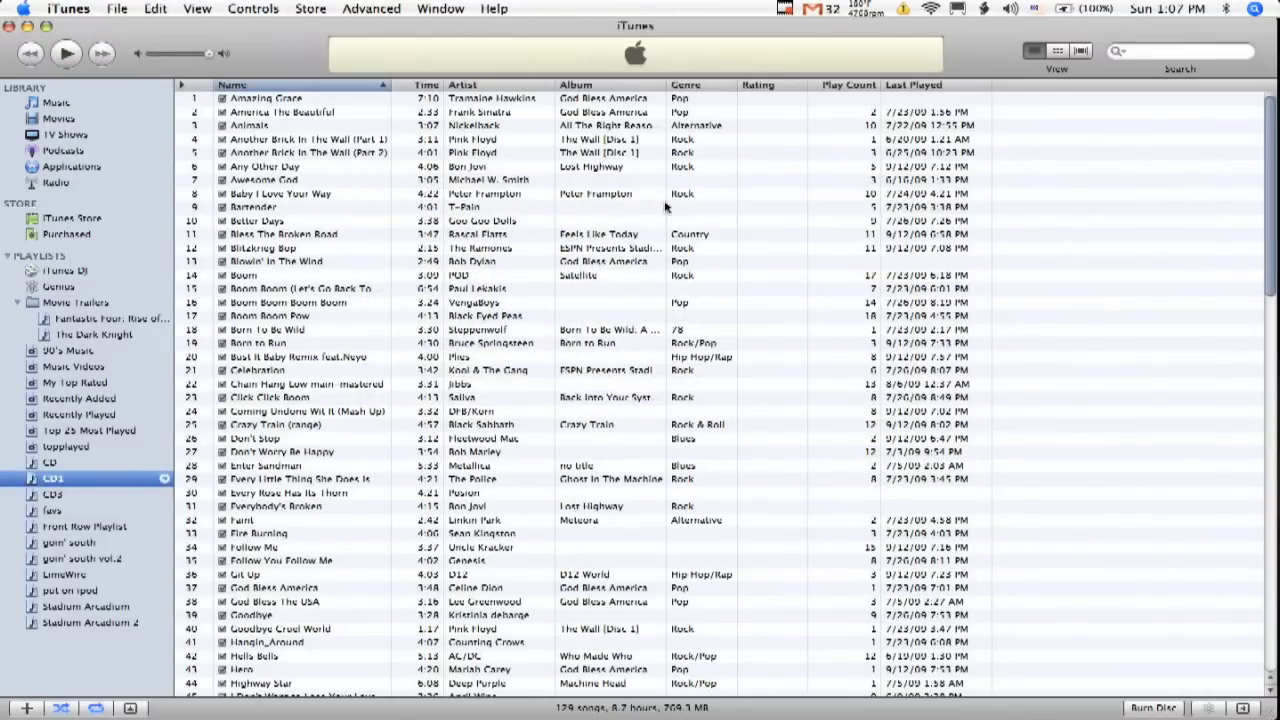
key(super+q)
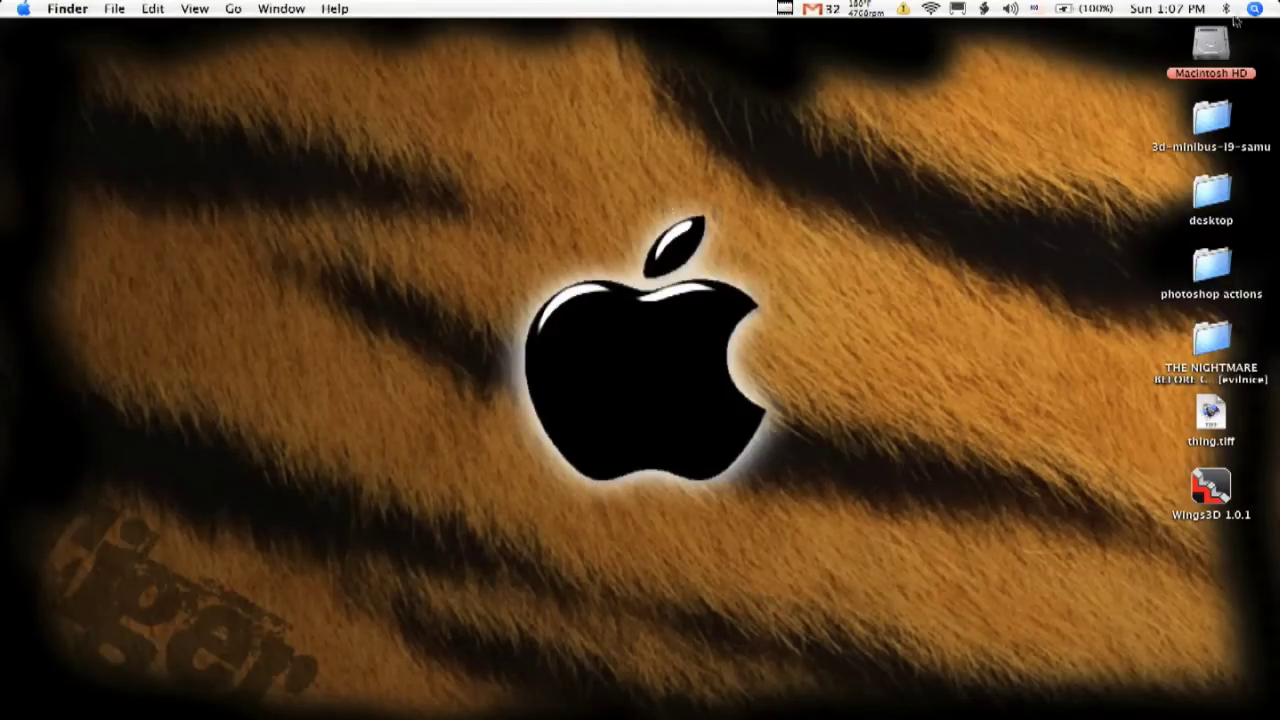
Step: Show the package contents of iTunes in Macintosh HD's Applications folder
double_click(1206, 41)
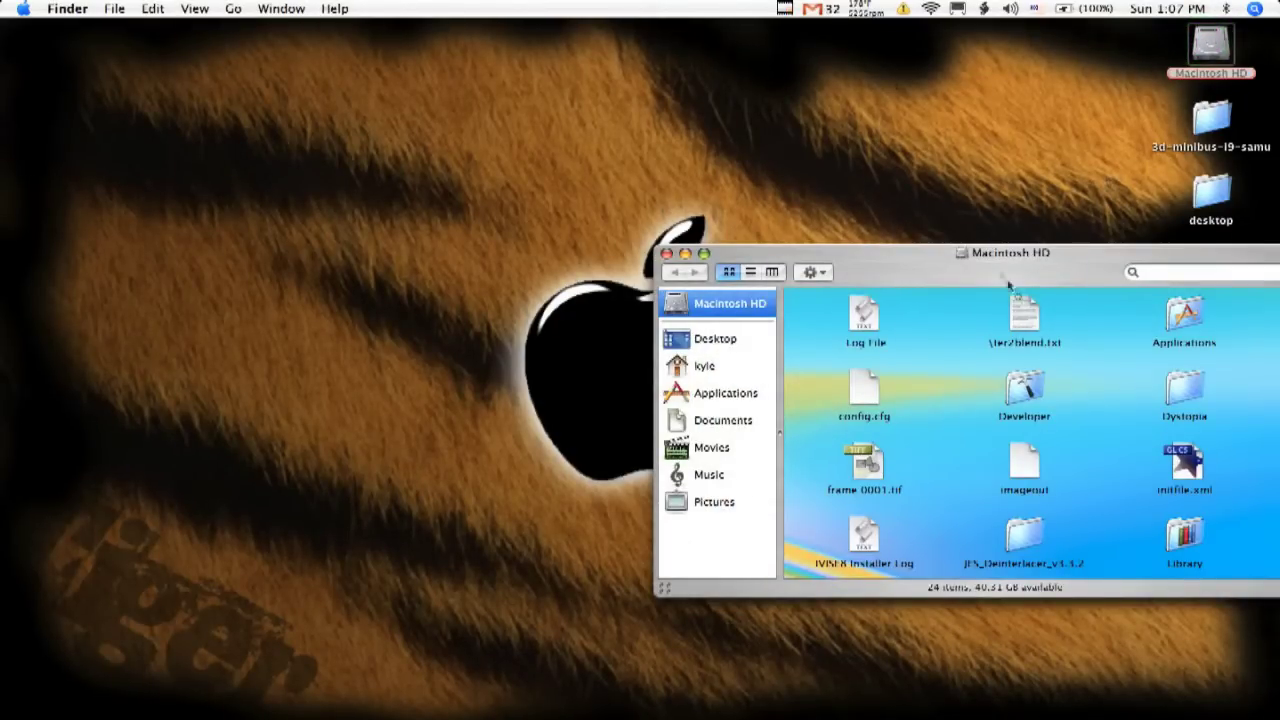
drag(1076, 270, 591, 163)
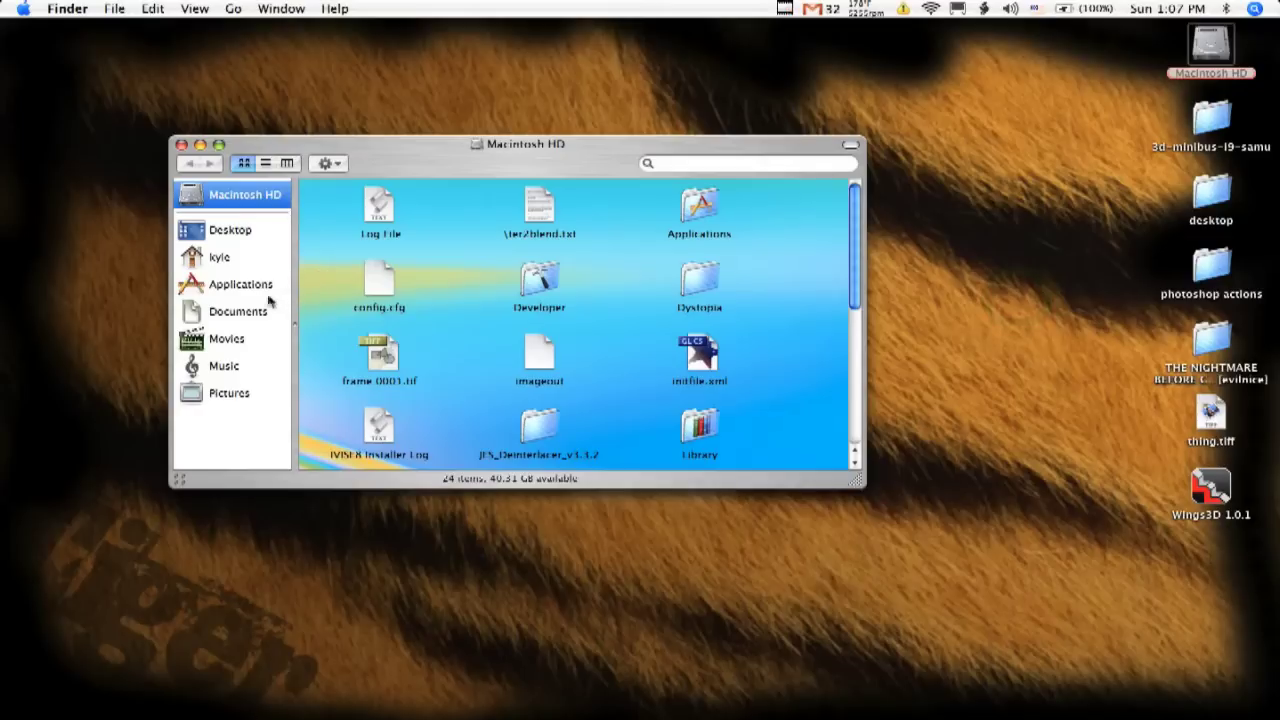
click(243, 282)
scroll(407, 283, down, 3)
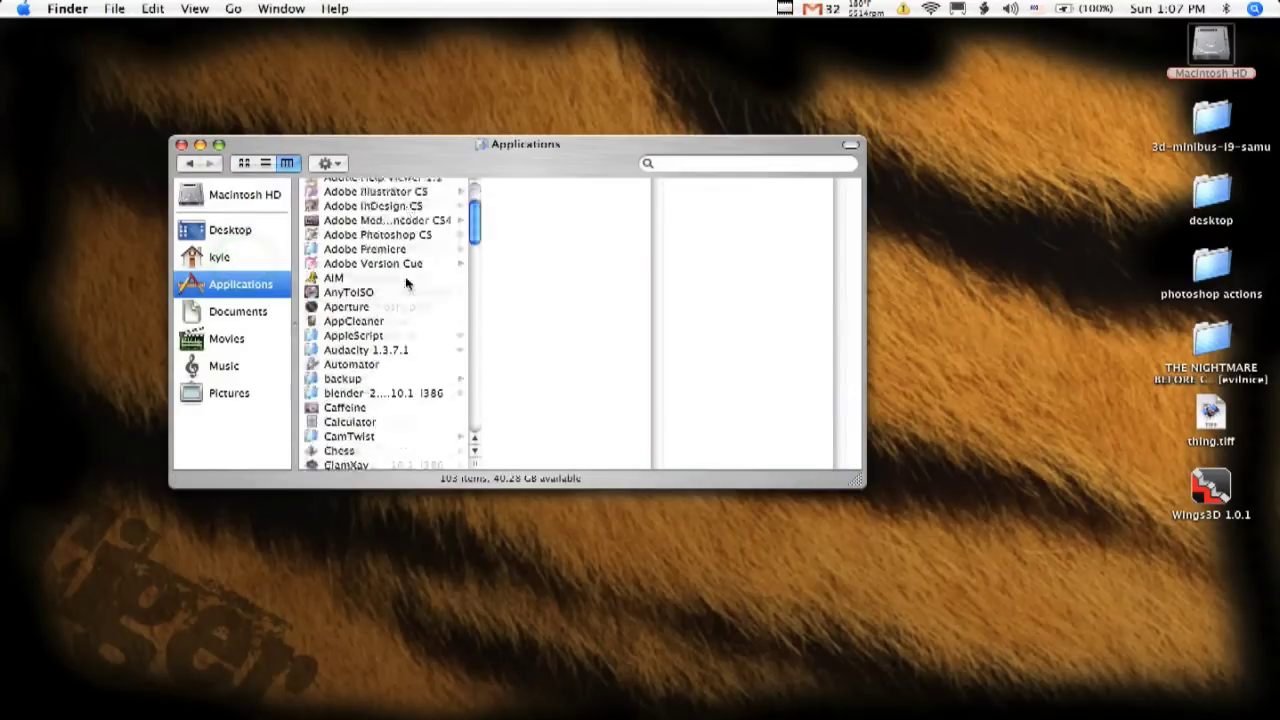
scroll(407, 283, down, 5)
scroll(407, 283, down, 5)
scroll(407, 283, down, 3)
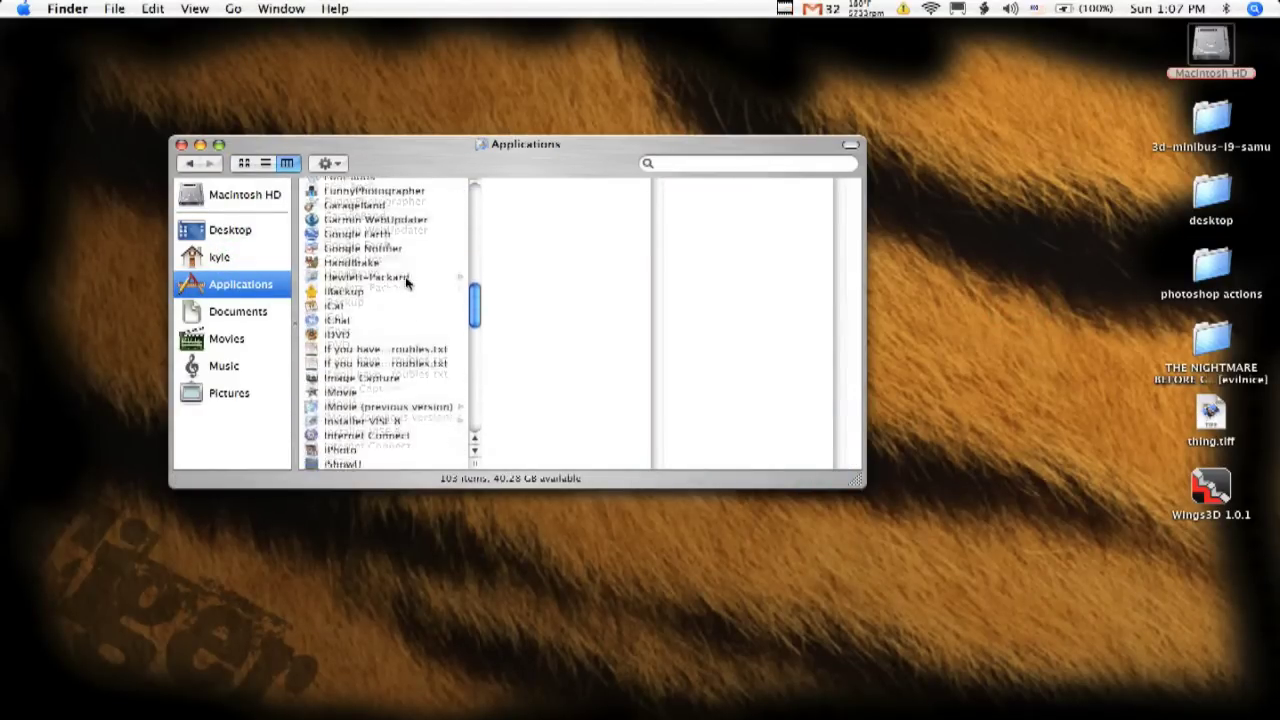
scroll(407, 283, down, 3)
click(354, 420)
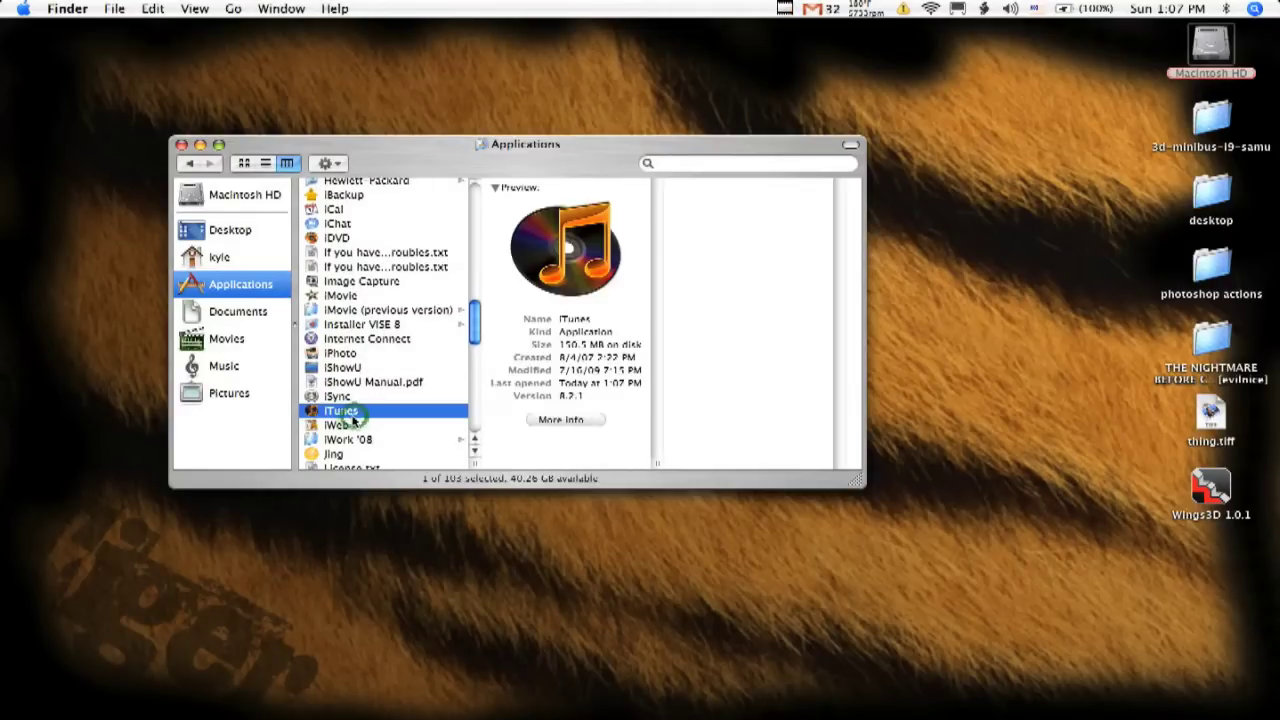
right_click(354, 420)
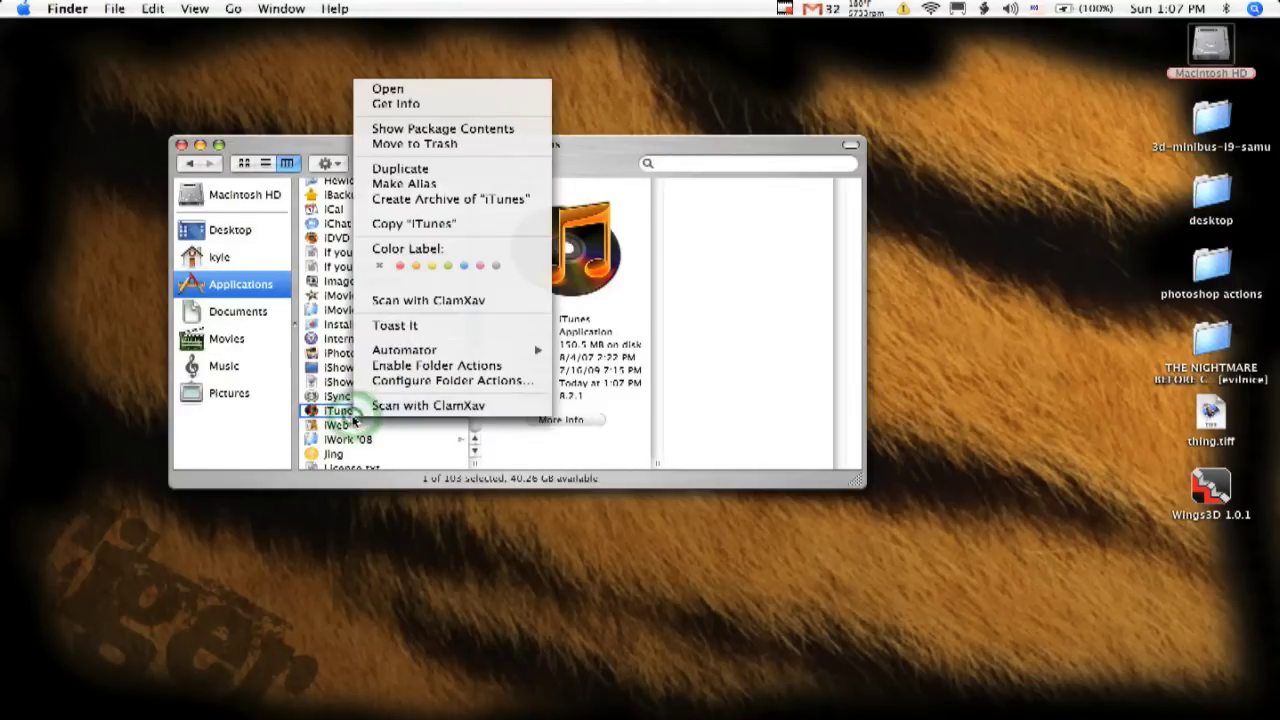
click(465, 129)
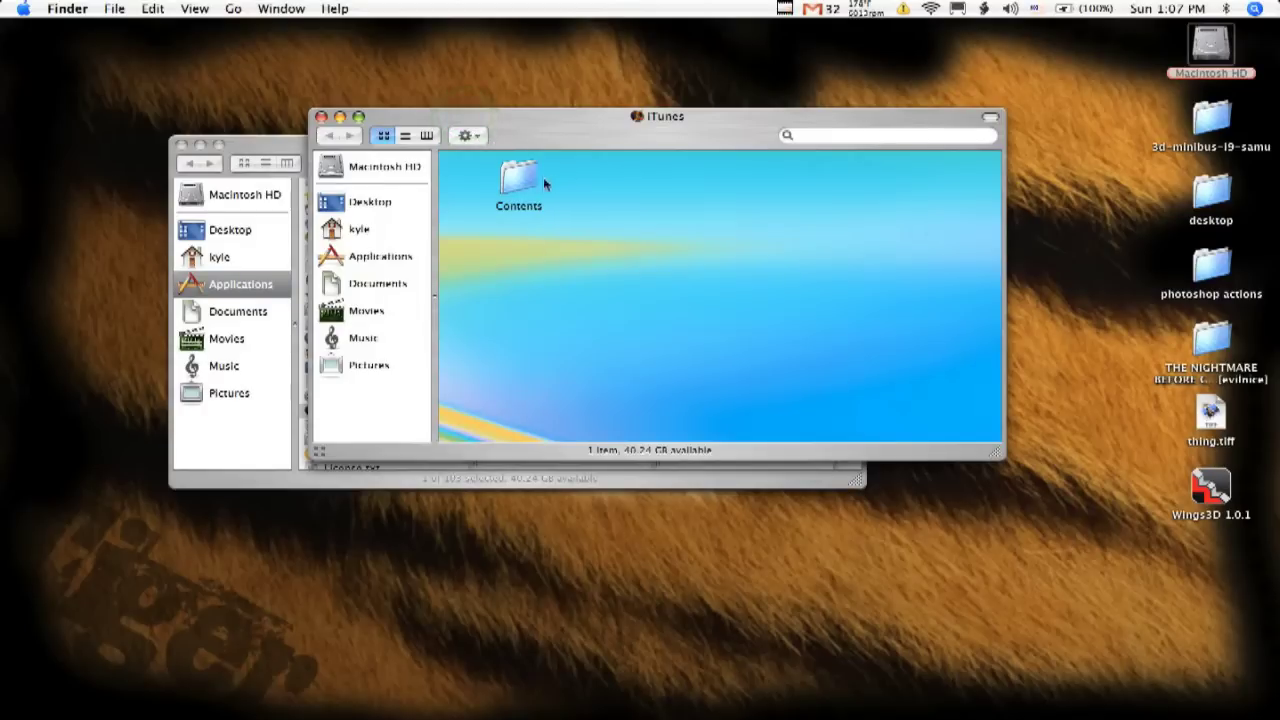
Step: Open Localizable.strings from Contents > Resources > English.lproj in TextEdit
double_click(532, 181)
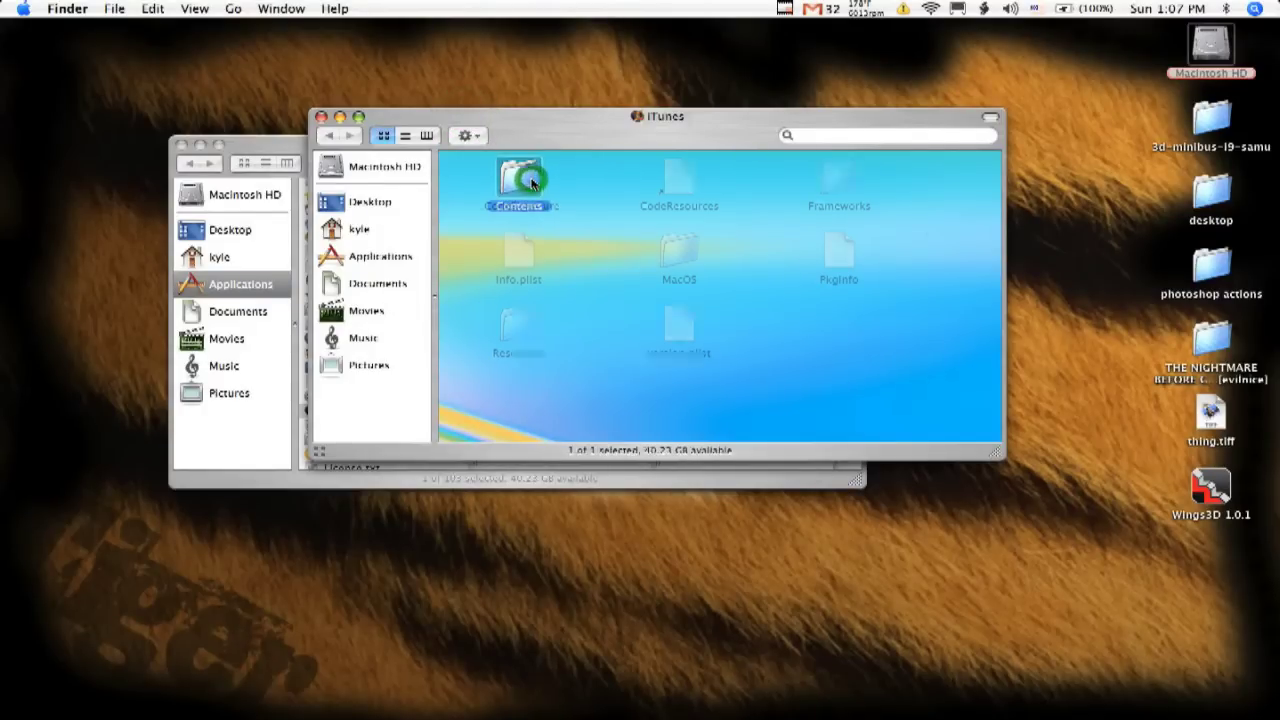
click(518, 336)
double_click(518, 336)
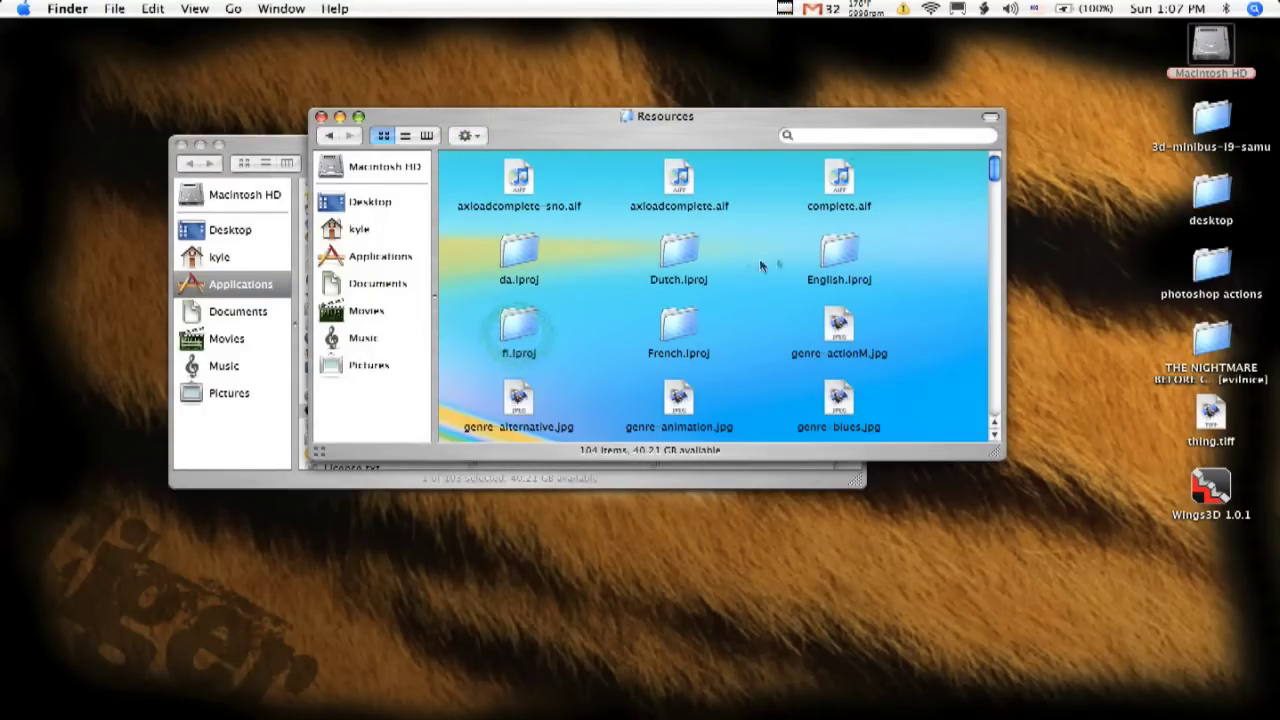
click(835, 252)
double_click(835, 252)
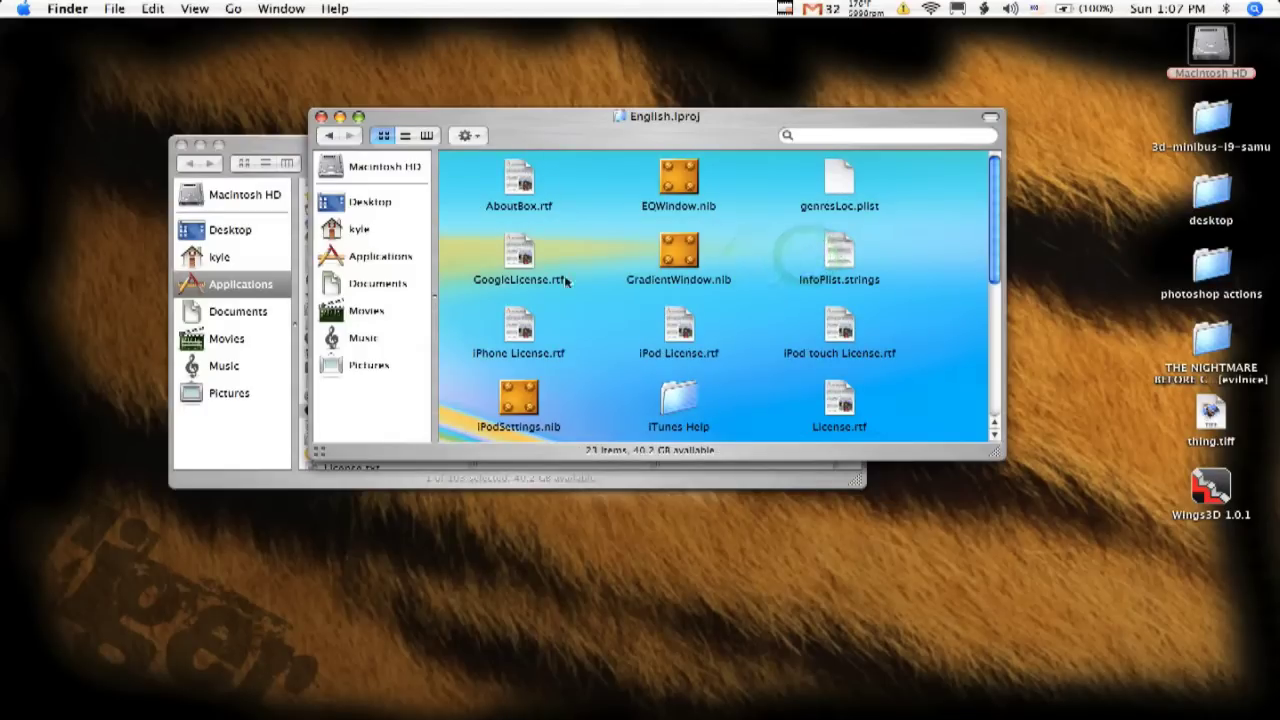
scroll(565, 283, down, 2)
scroll(564, 282, down, 5)
scroll(564, 282, down, 2)
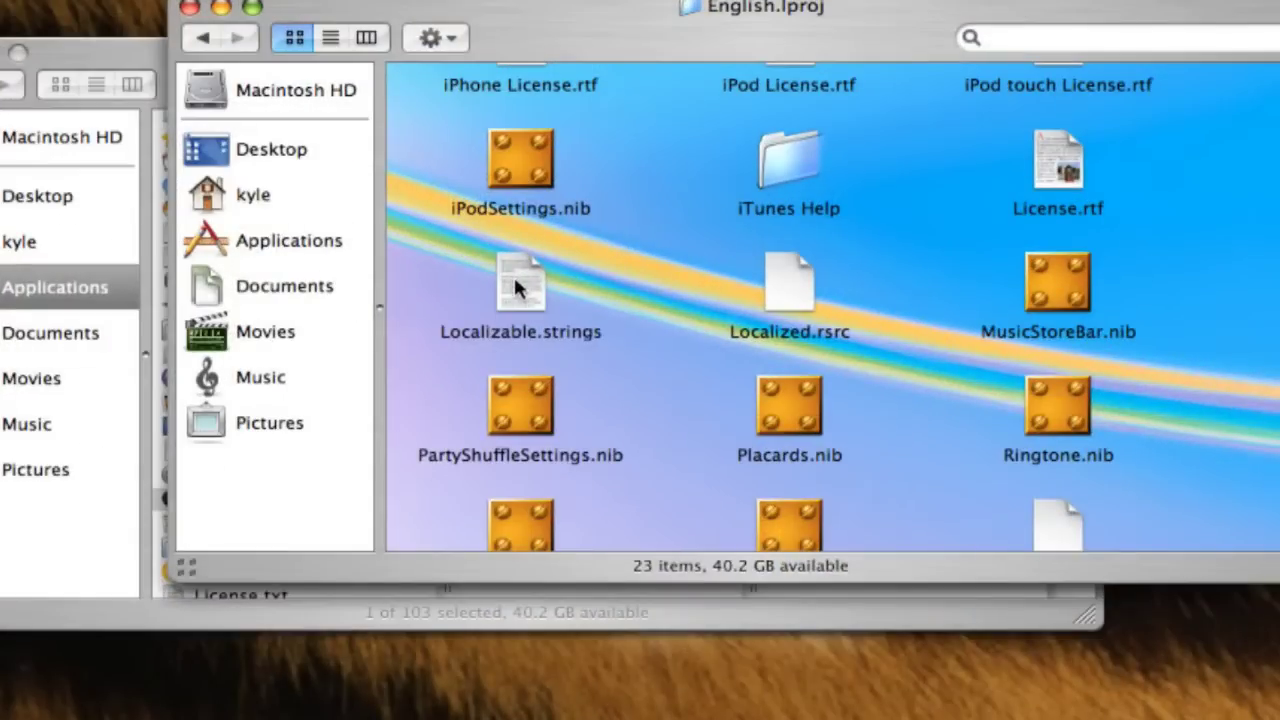
click(516, 285)
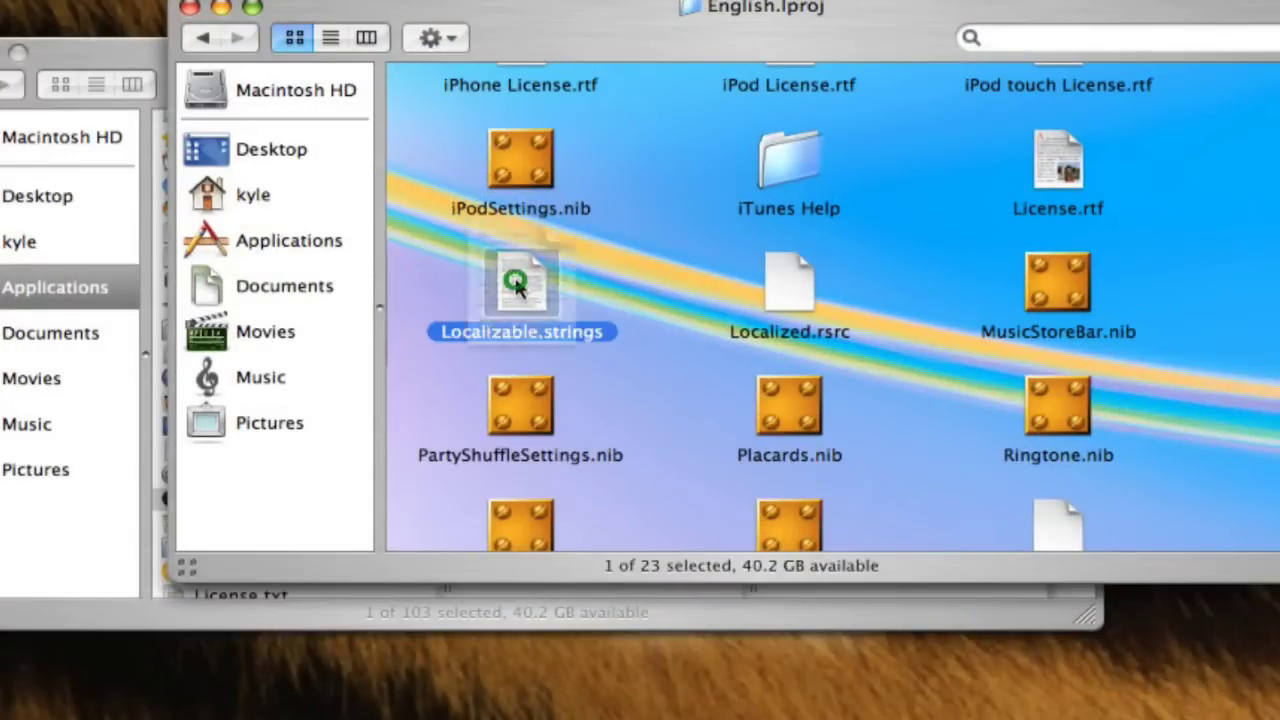
double_click(516, 285)
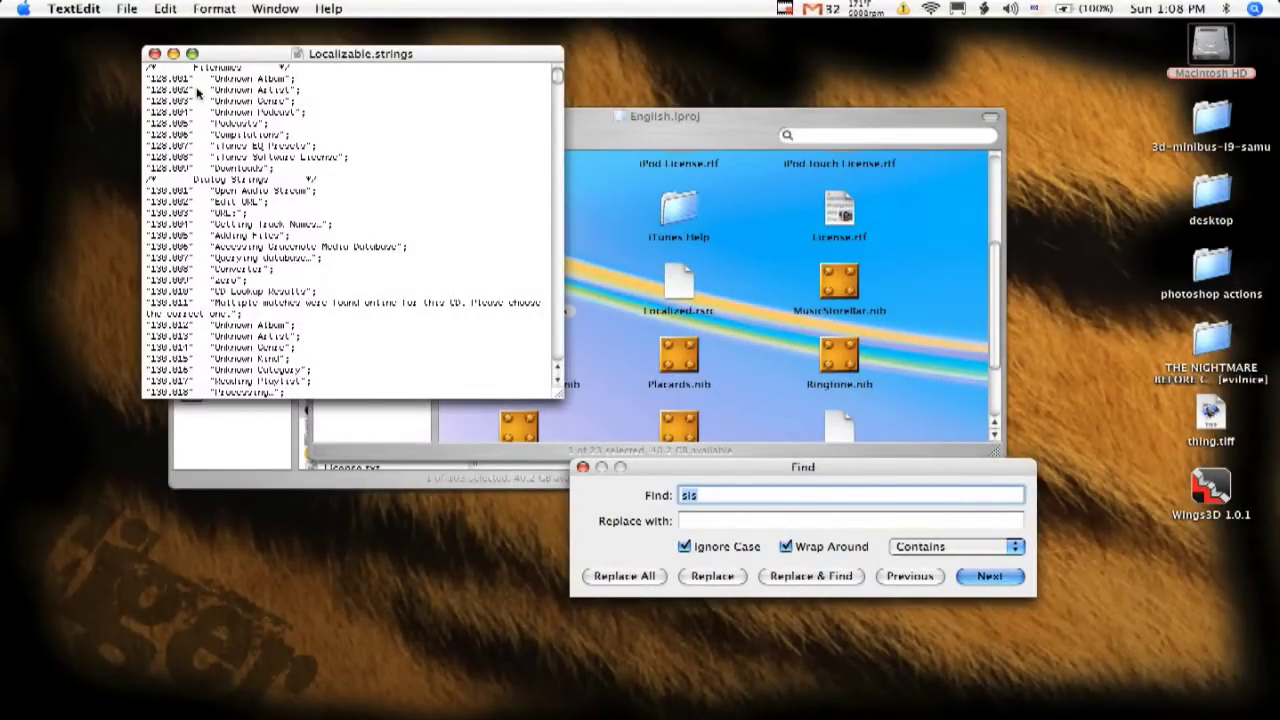
Step: Find 'About ITunes' in Localizable.strings and place the cursor in the matching string
text(A)
text(bout)
text( ITune)
text(s)
key(Return)
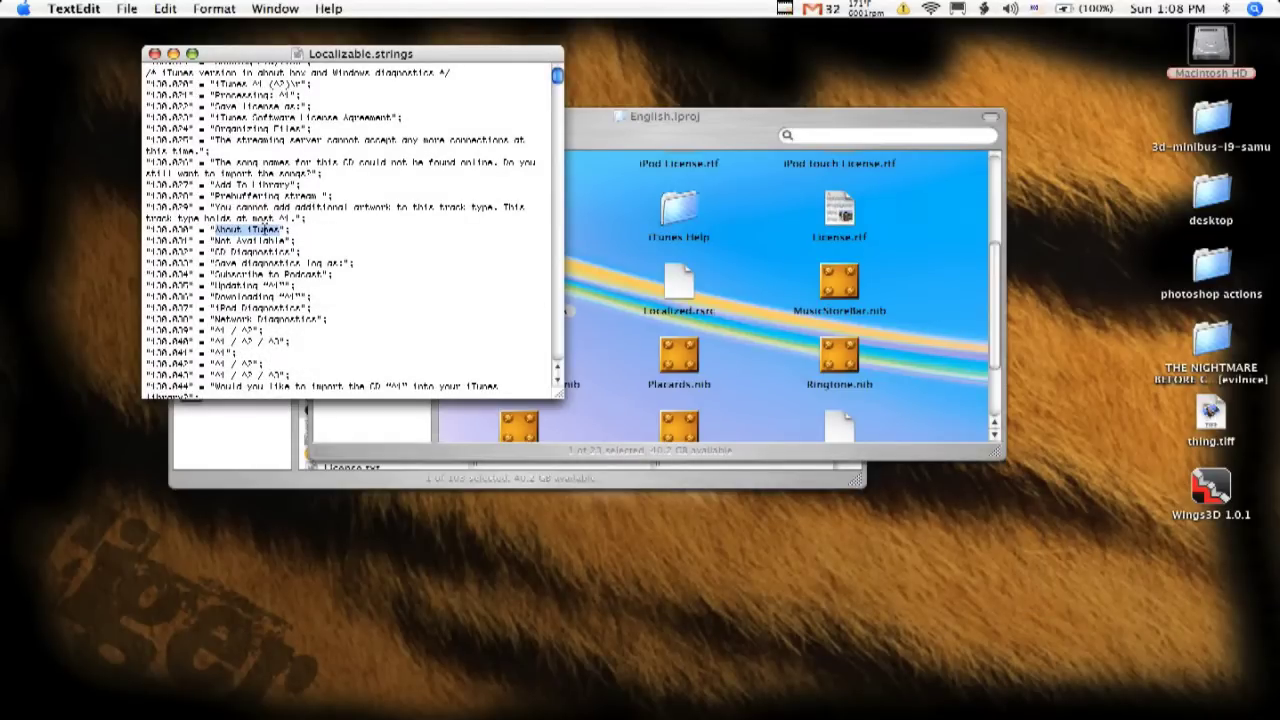
click(276, 231)
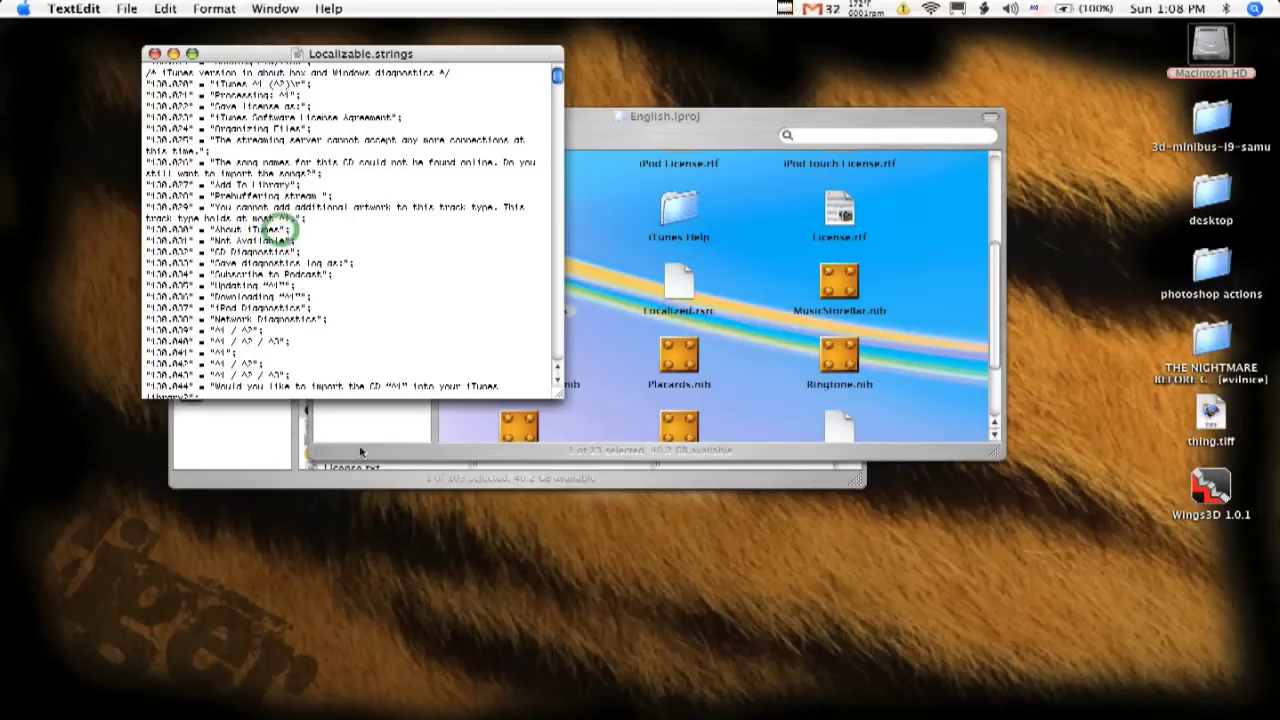
Step: Change the found 'About iTunes' string to 'iTunes is awesome'
key(BackSpace)
key(BackSpace)
key(BackSpace)
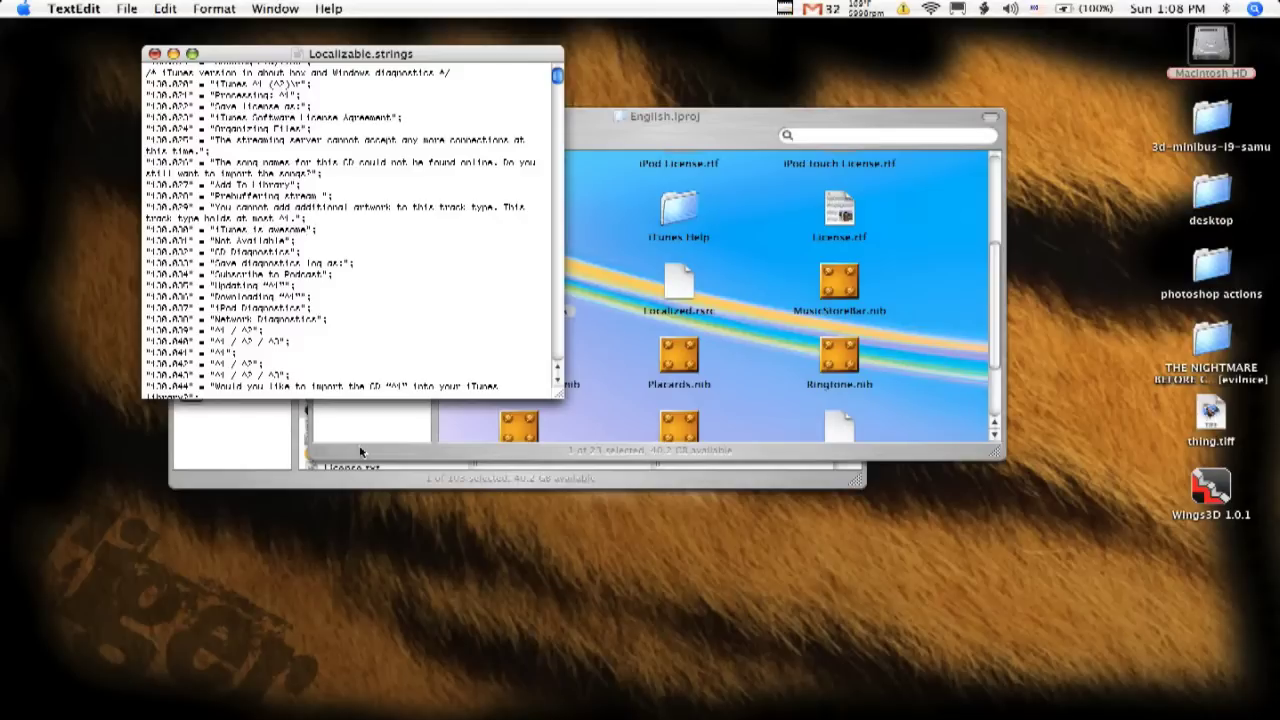
key(super+f)
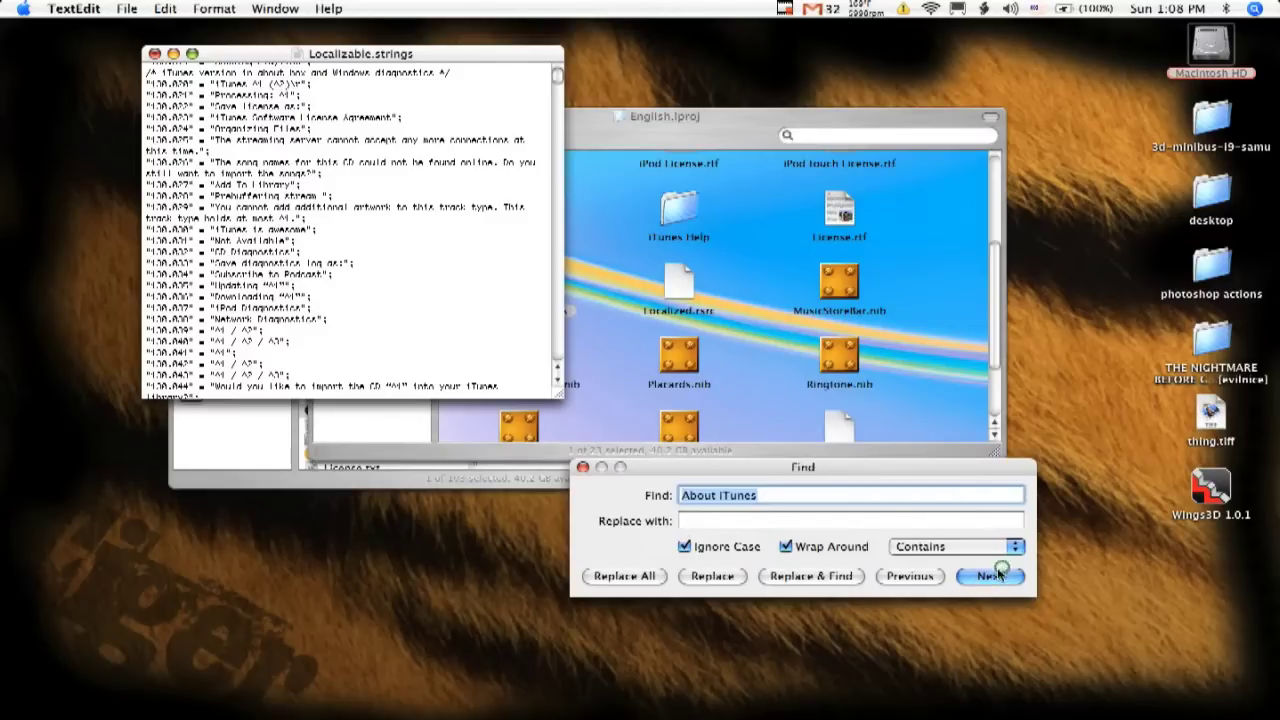
Step: Jump to the next 'About iTunes' match, the kMenuItemAbout string, and place the cursor there
click(997, 575)
click(232, 220)
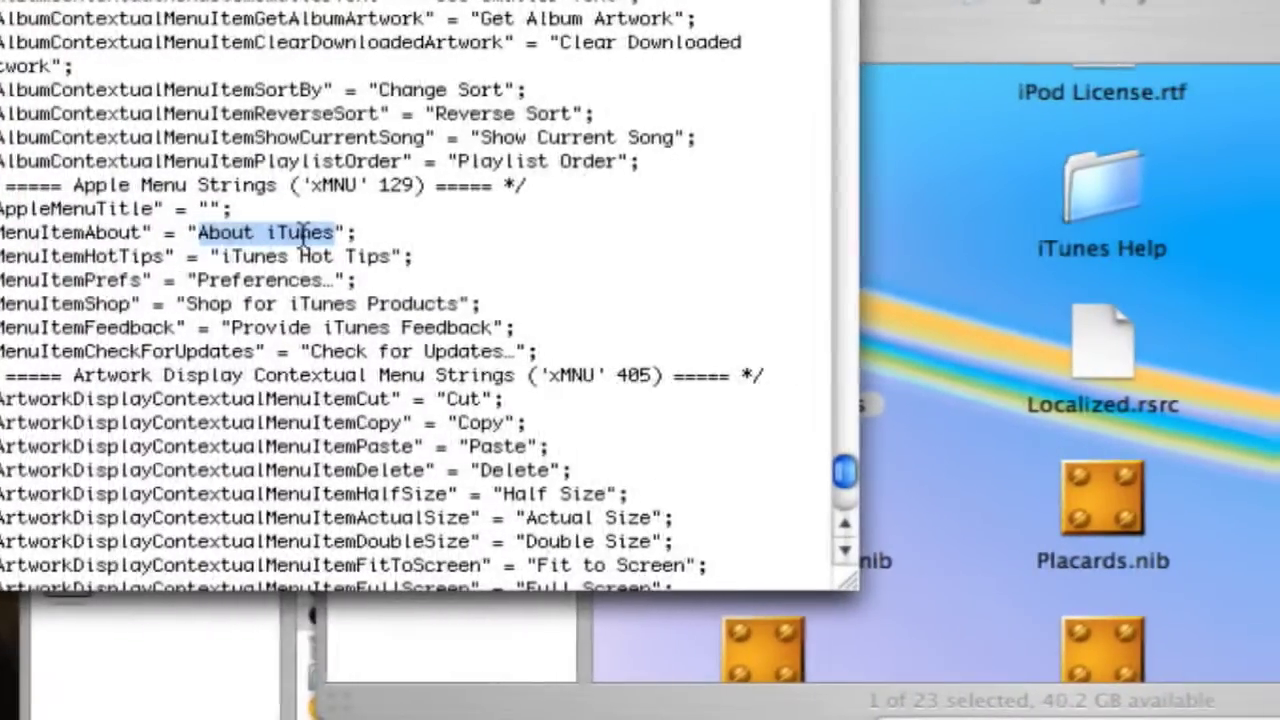
click(493, 234)
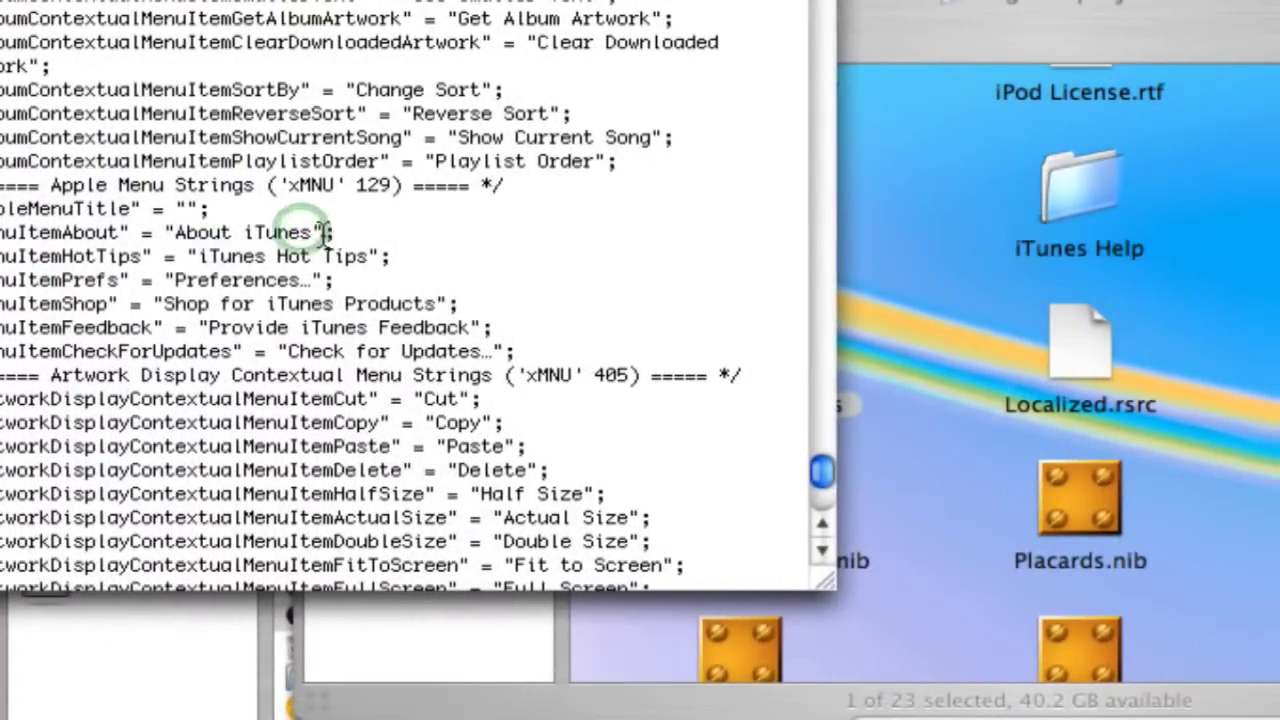
Step: Replace the kMenuItemAbout text with 'iTunes is beast' and relaunch iTunes to test it
key(Right)
key(Right)
key(Right)
key(BackSpace)
key(BackSpace)
key(BackSpace)
key(BackSpace)
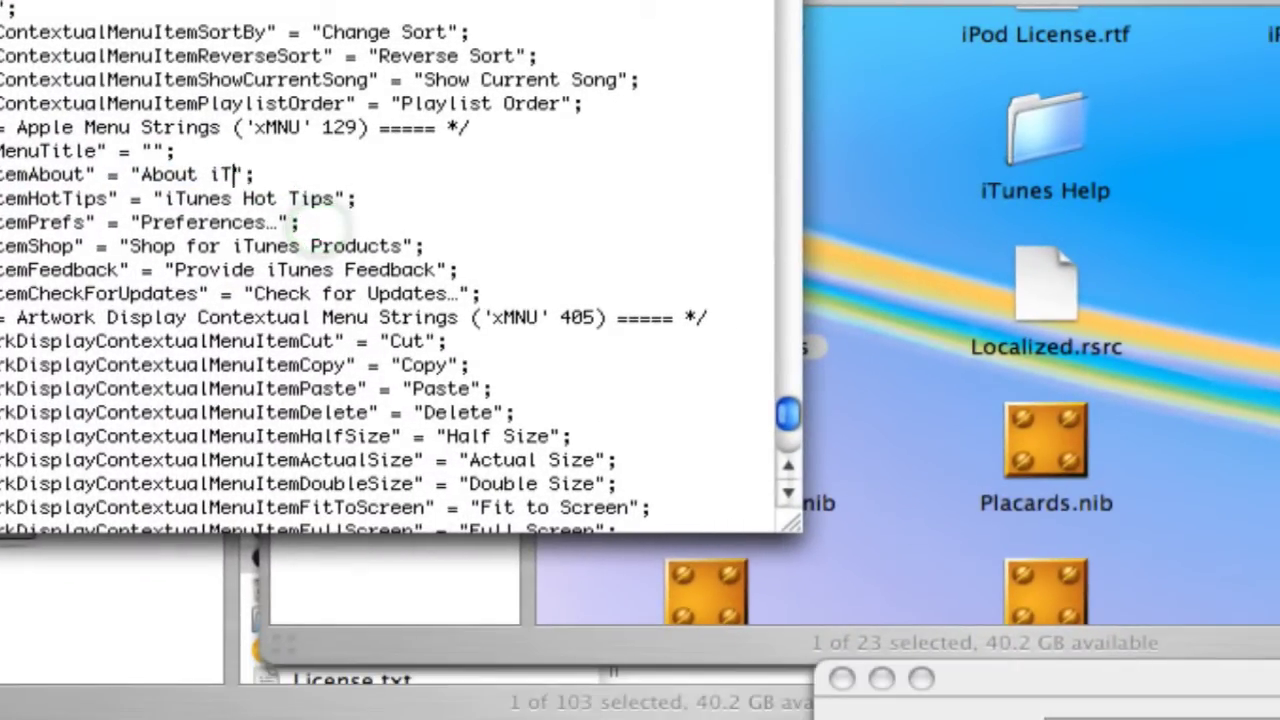
key(BackSpace)
key(BackSpace)
key(BackSpace)
key(BackSpace)
key(BackSpace)
key(BackSpace)
key(BackSpace)
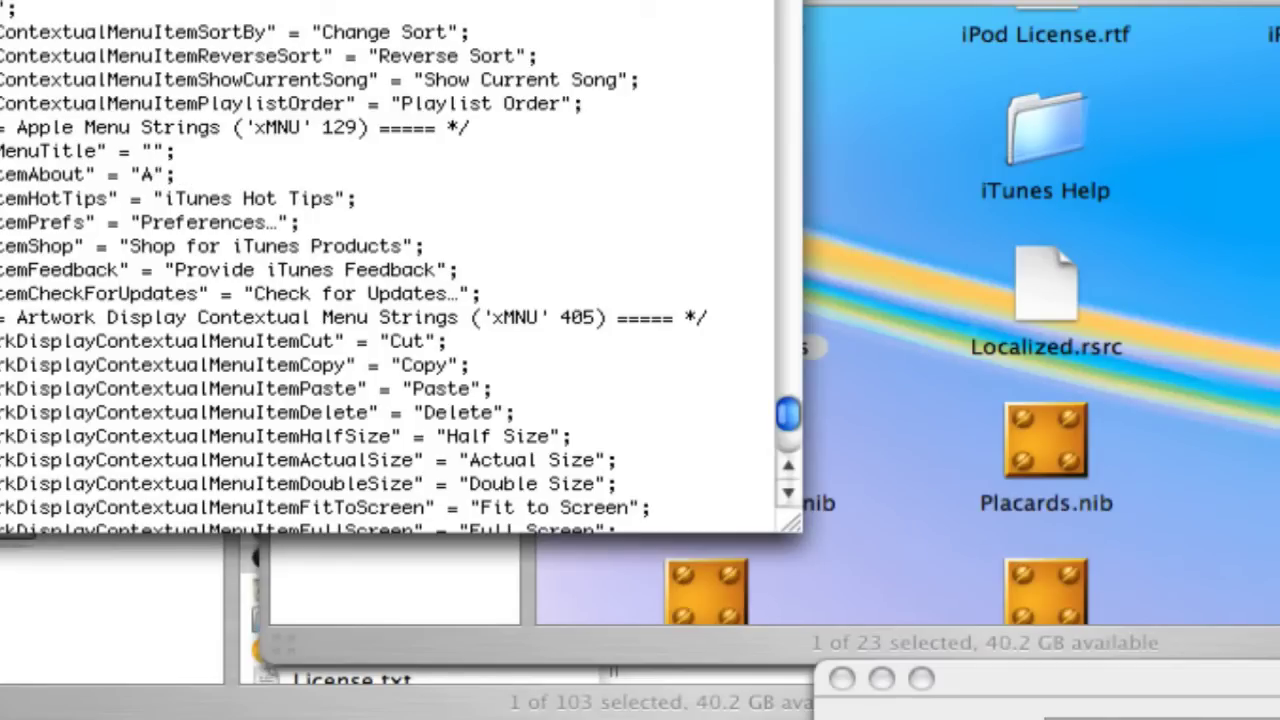
key(BackSpace)
text(I)
key(BackSpace)
text(iTunes)
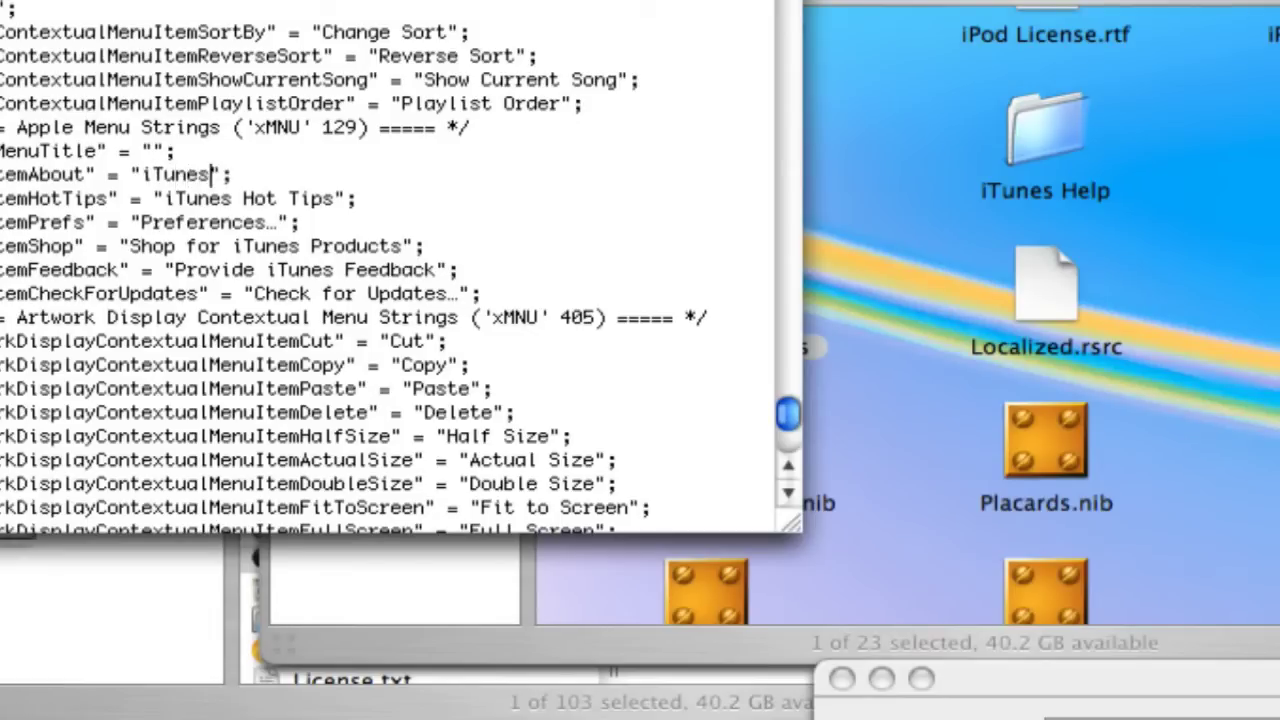
text( is beast)
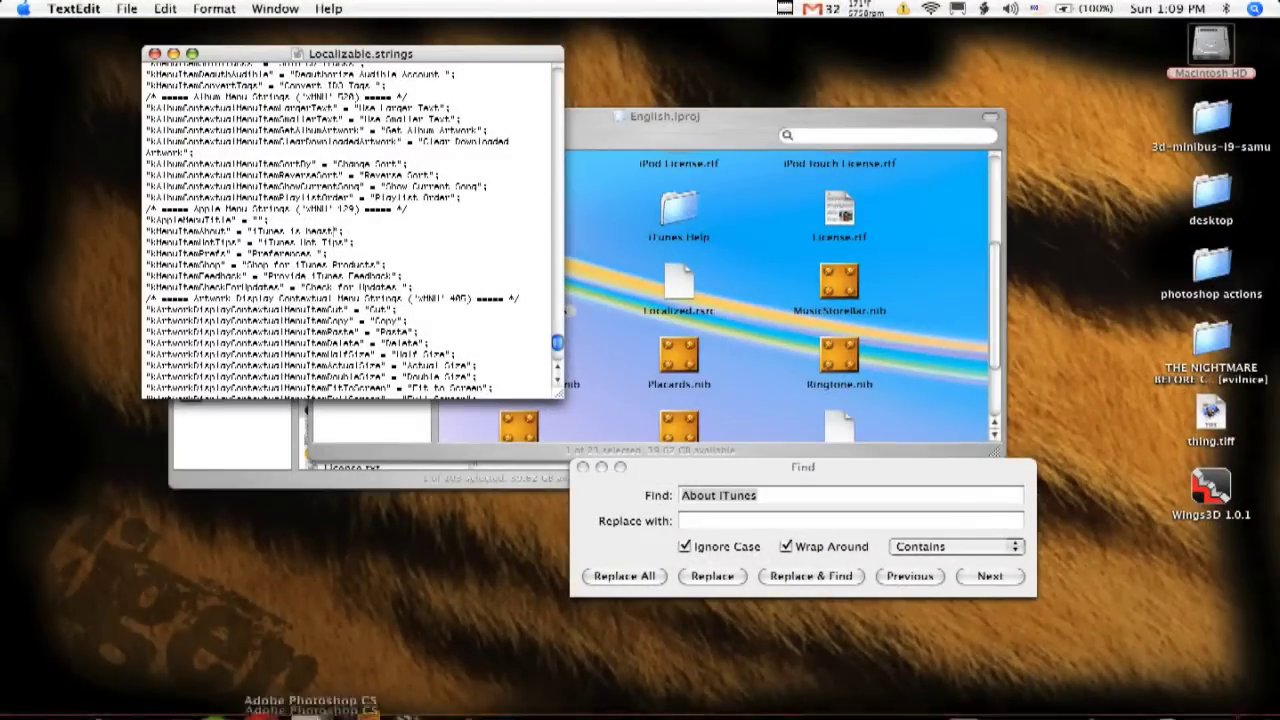
click(356, 665)
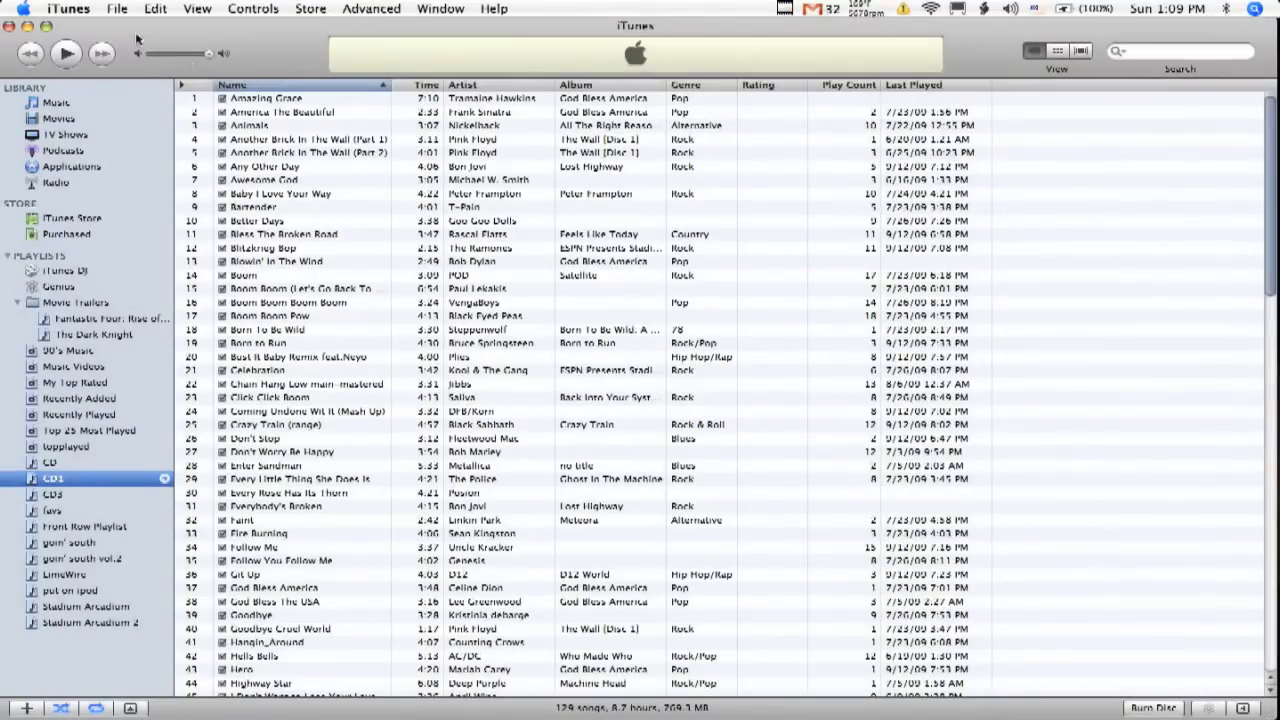
Step: Confirm the iTunes menu shows 'iTunes is beast' and the About window 'iTunes is awesome', then quit
click(83, 14)
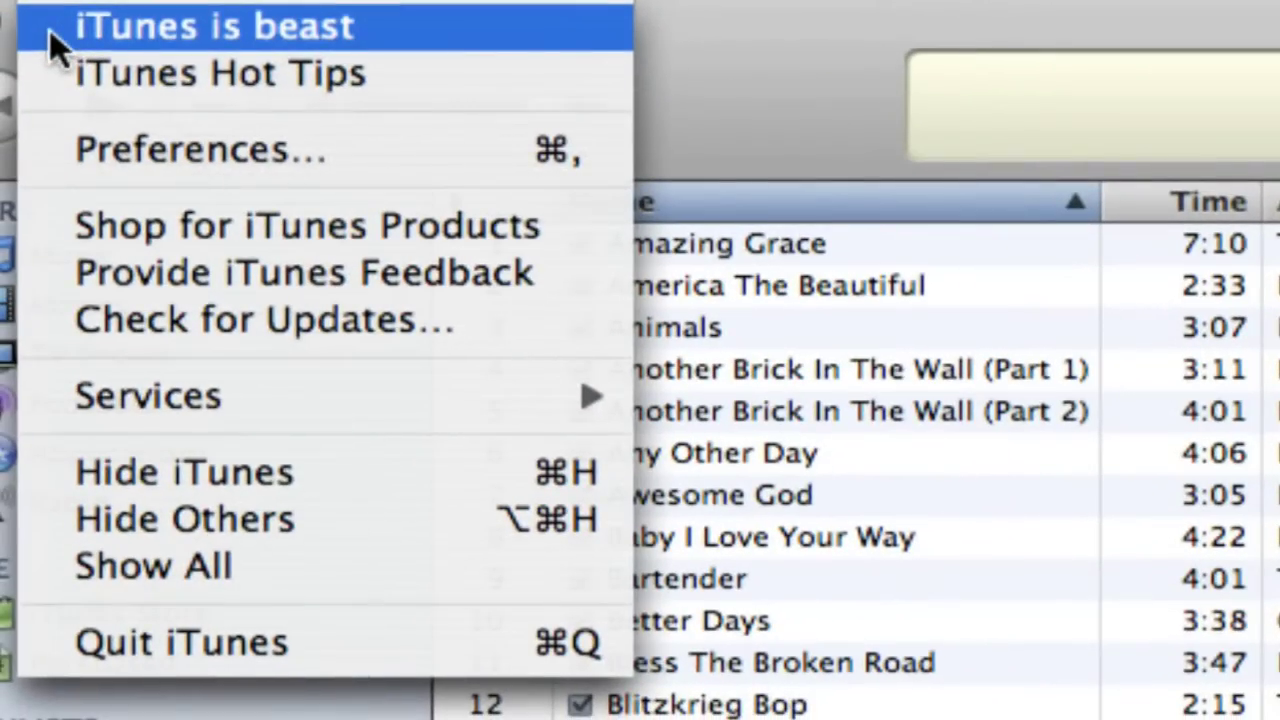
click(49, 29)
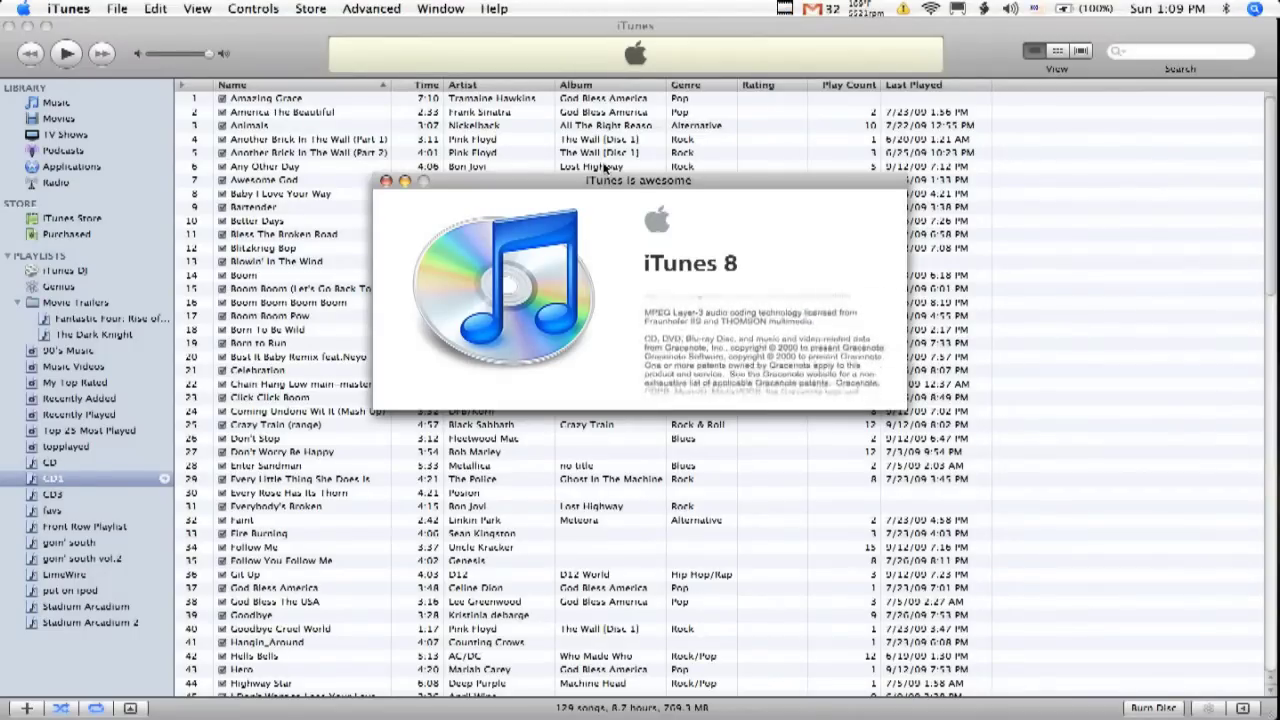
key(super+w)
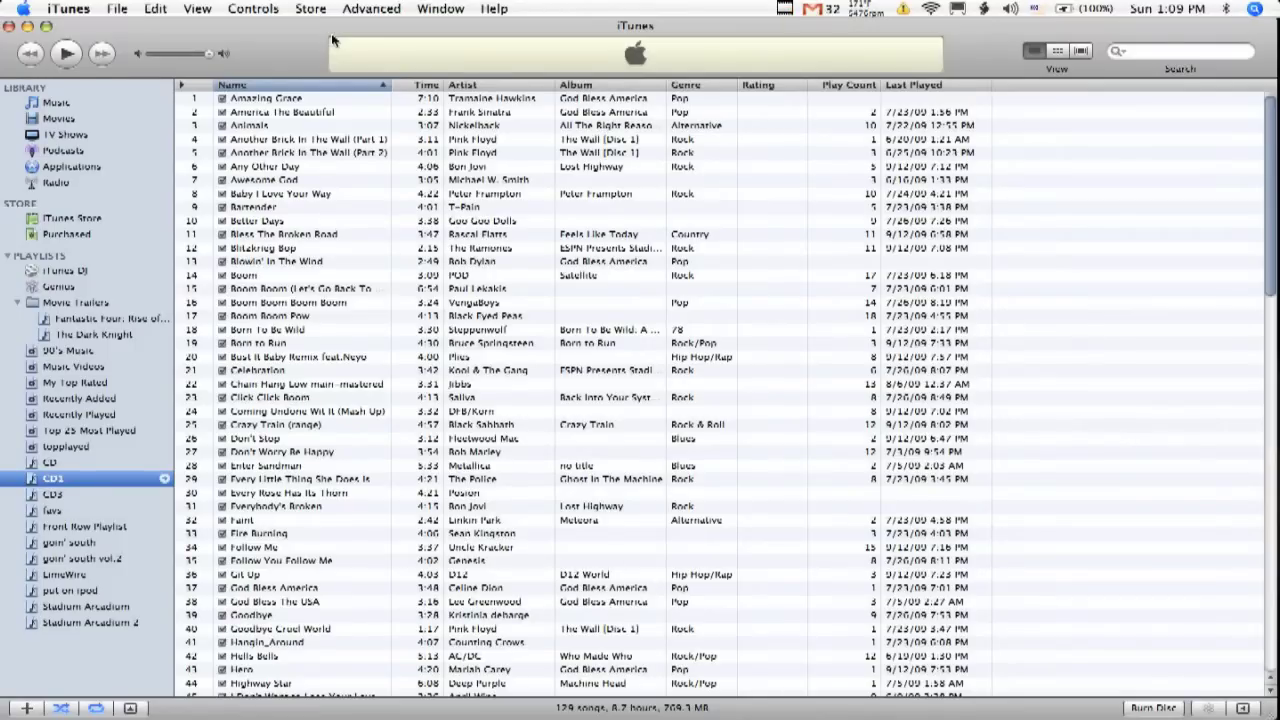
key(super+q)
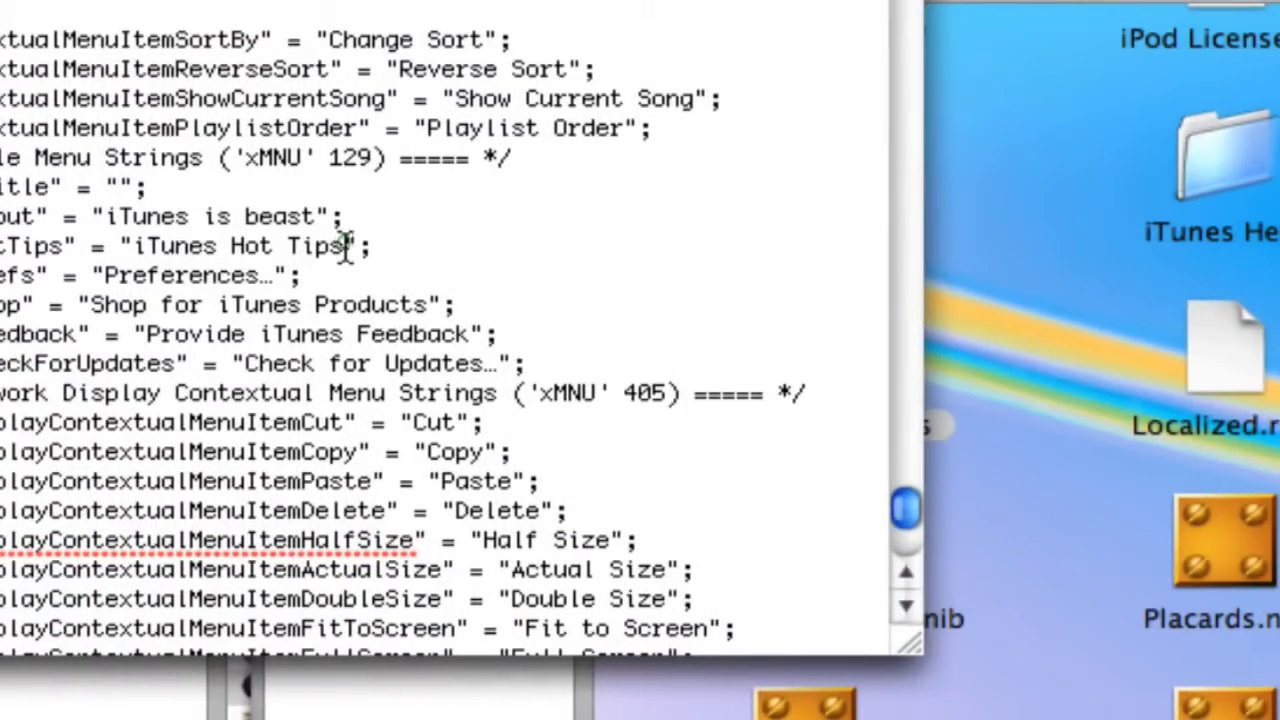
Step: Append 'for you to know' to Hot Tips and 'of awesomeness' to Preferences…, correcting the spelling
click(345, 247)
text(for )
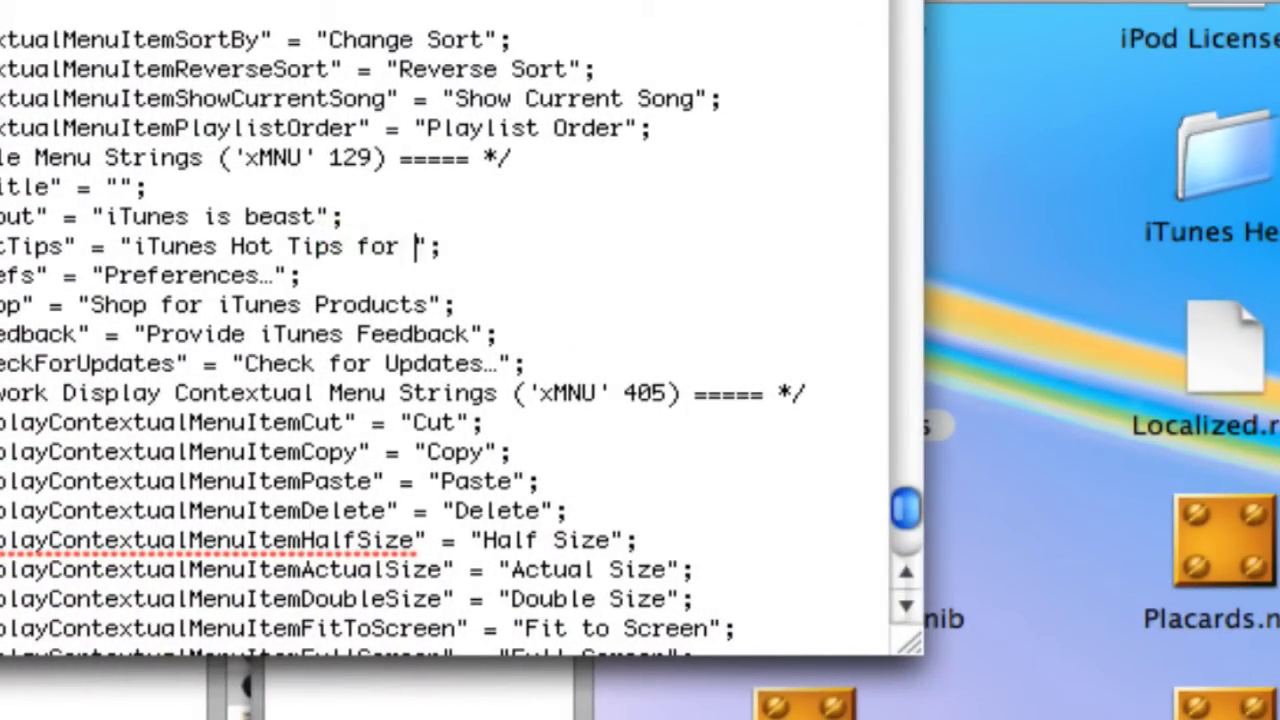
text(u)
text(ou to know)
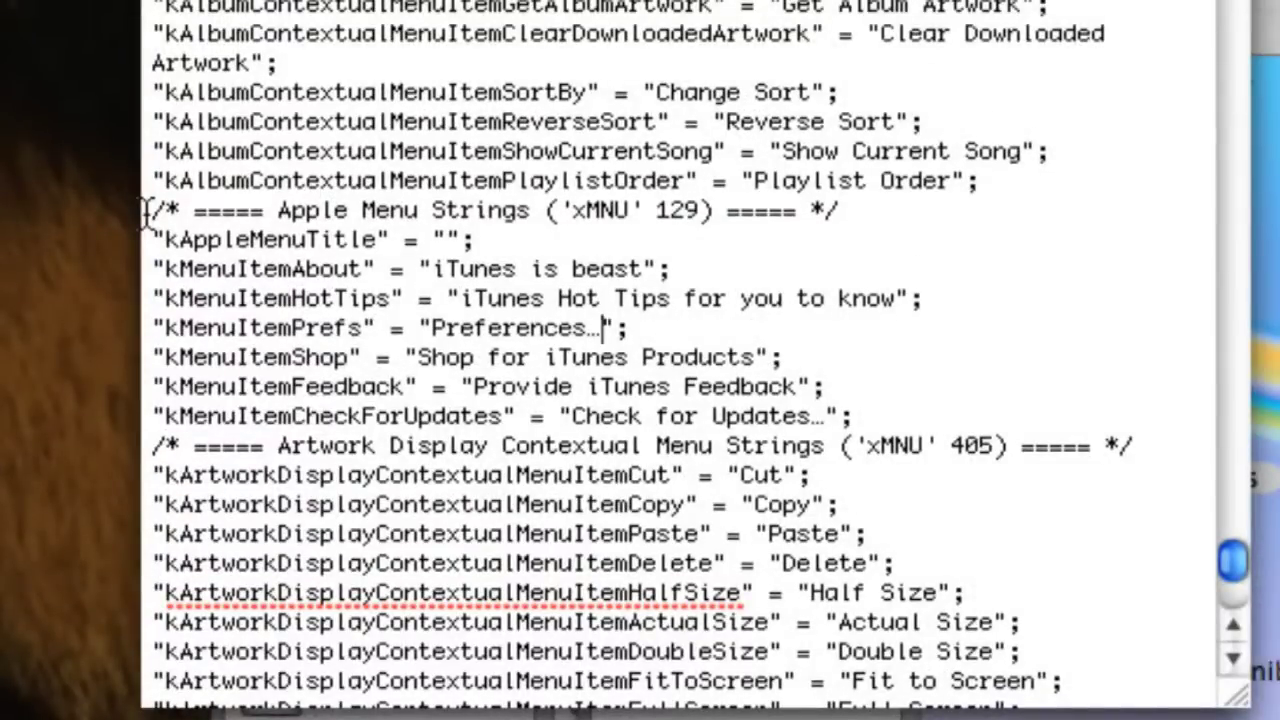
text(of a)
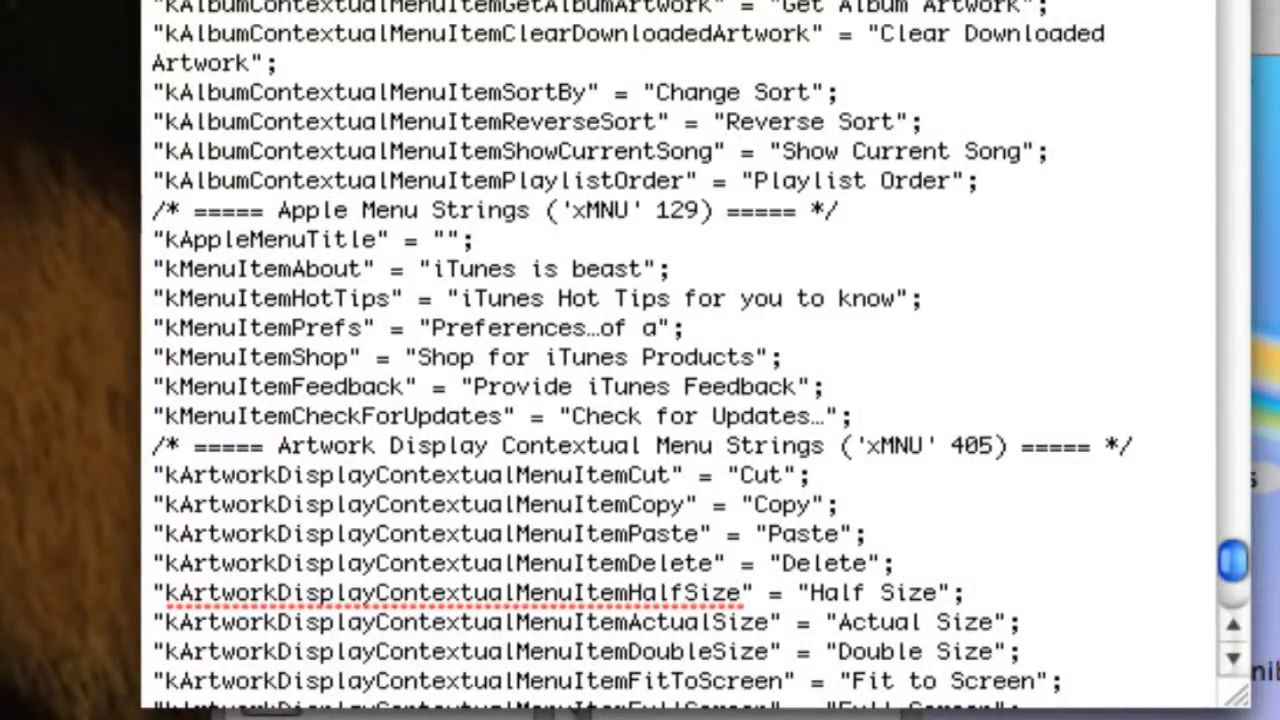
text(wesom)
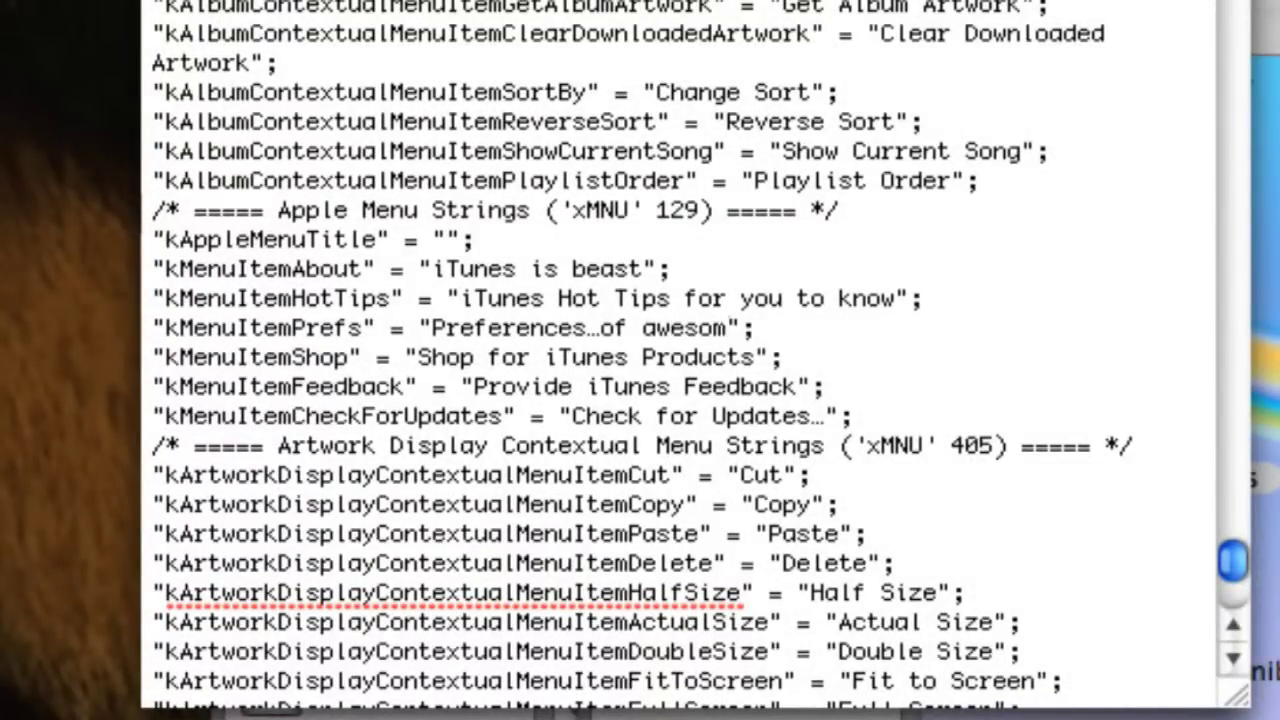
text(ness)
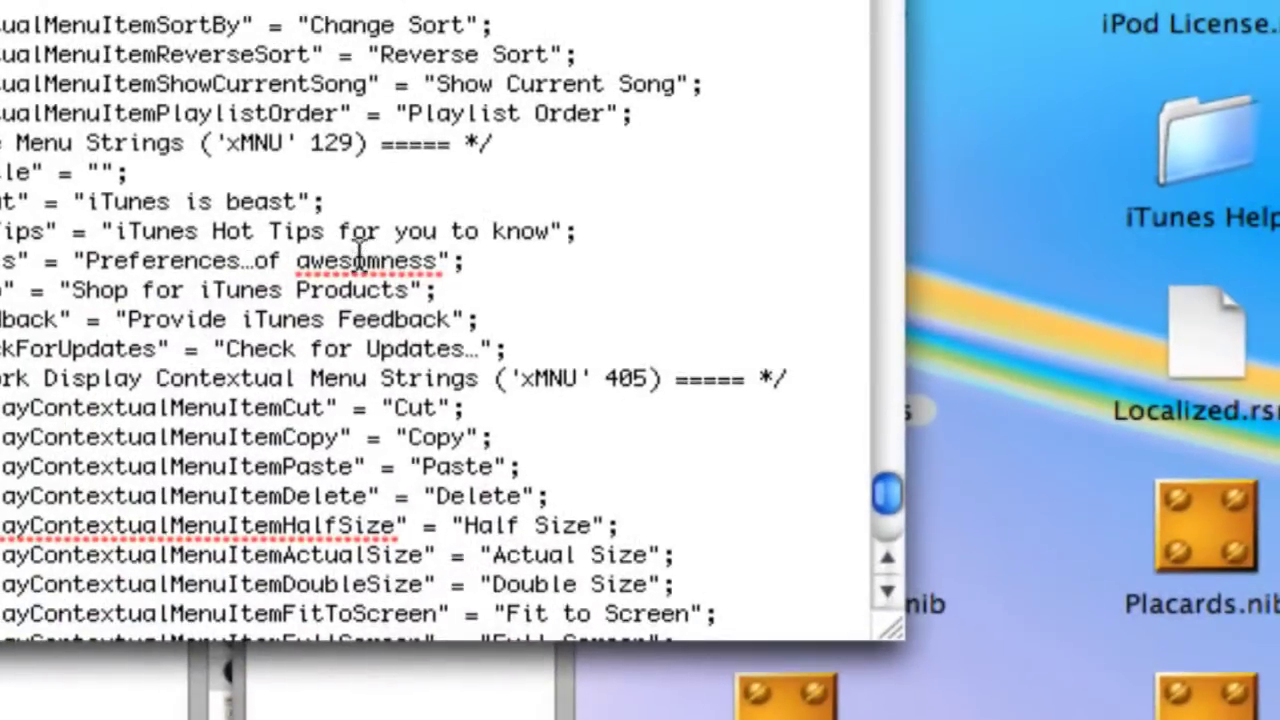
double_click(362, 260)
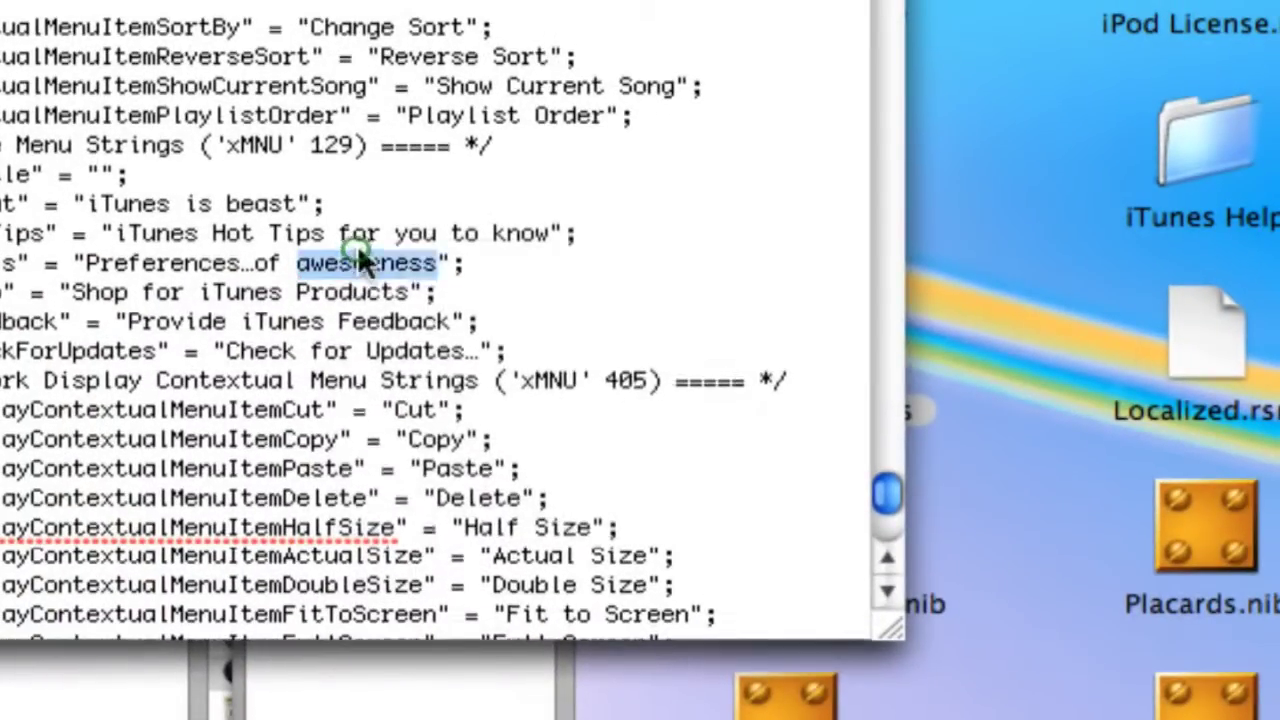
right_click(362, 260)
click(380, 252)
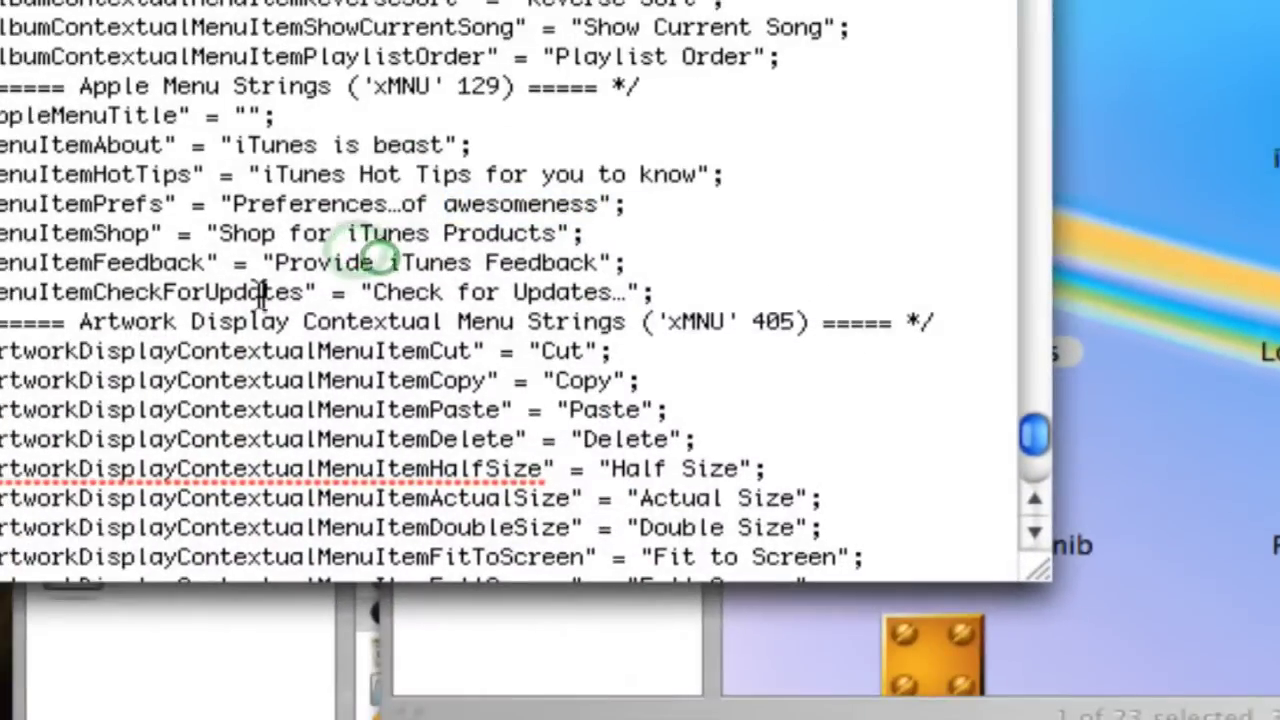
scroll(270, 300, down, 1)
Step: Restart iTunes and check its menu shows the new Hot Tips and 'Preferences…of awesomeness' items
scroll(280, 320, down, 5)
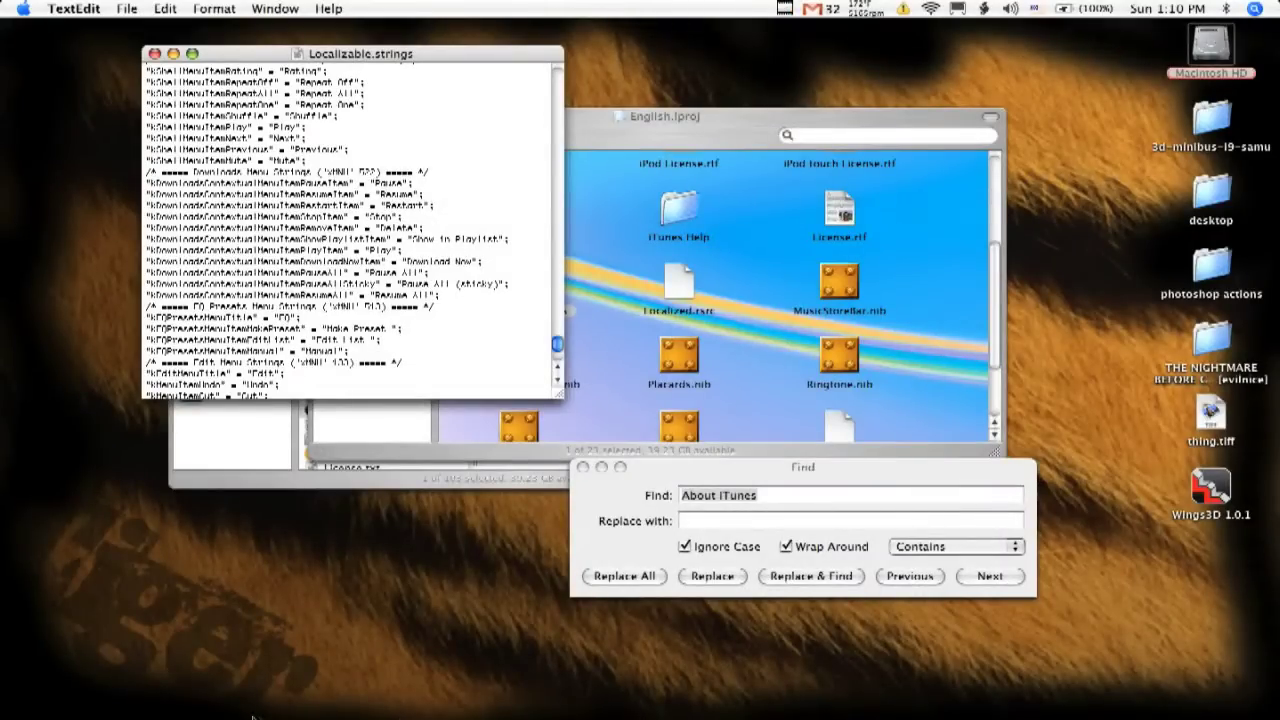
click(195, 705)
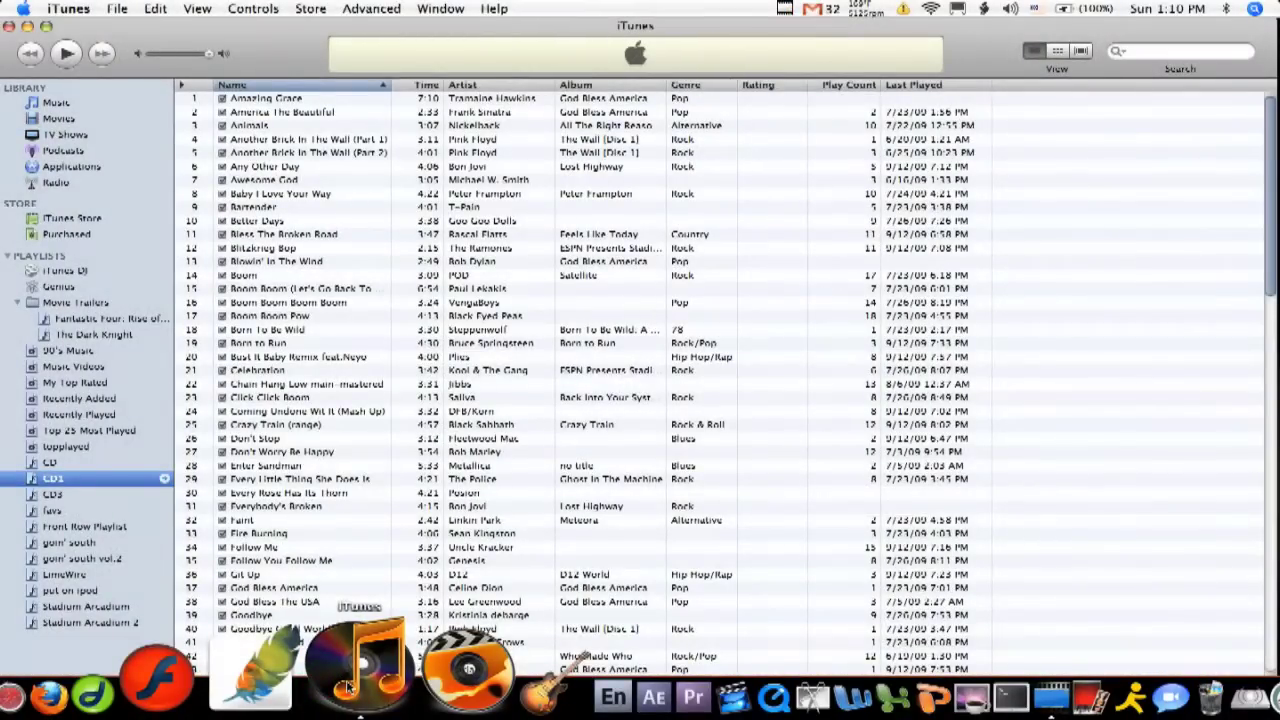
key(super+h)
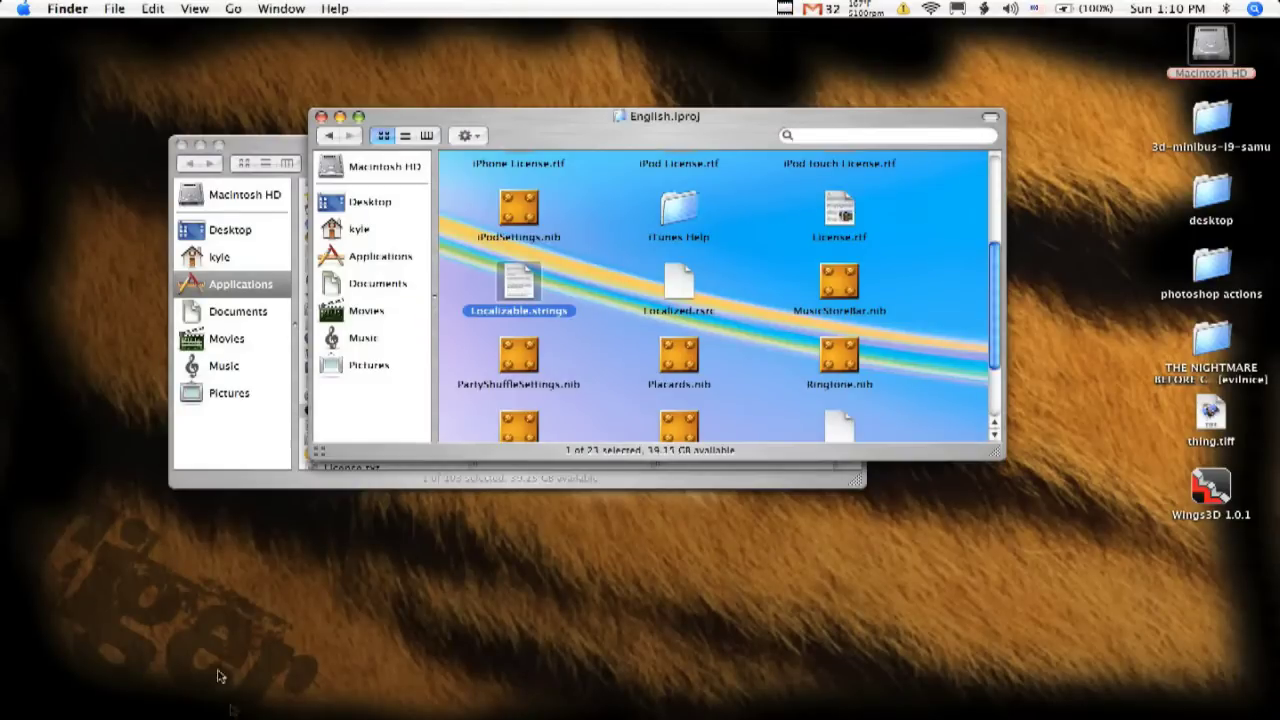
click(348, 706)
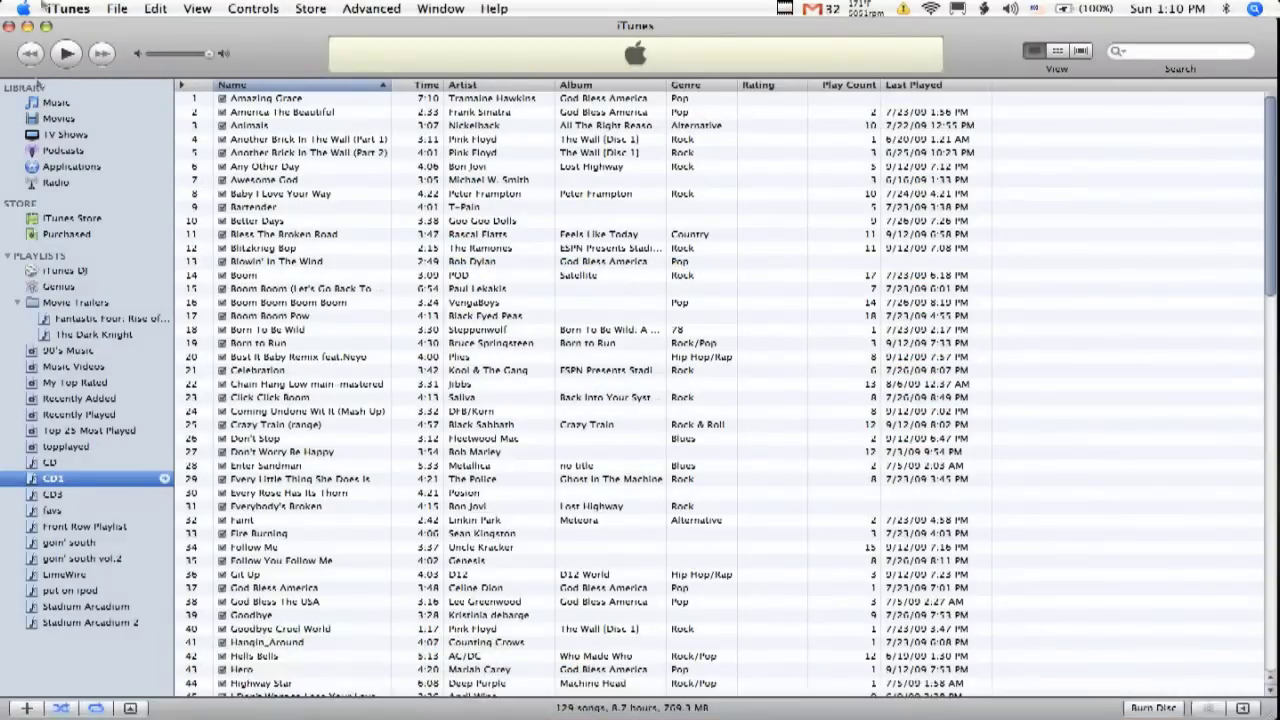
click(47, 6)
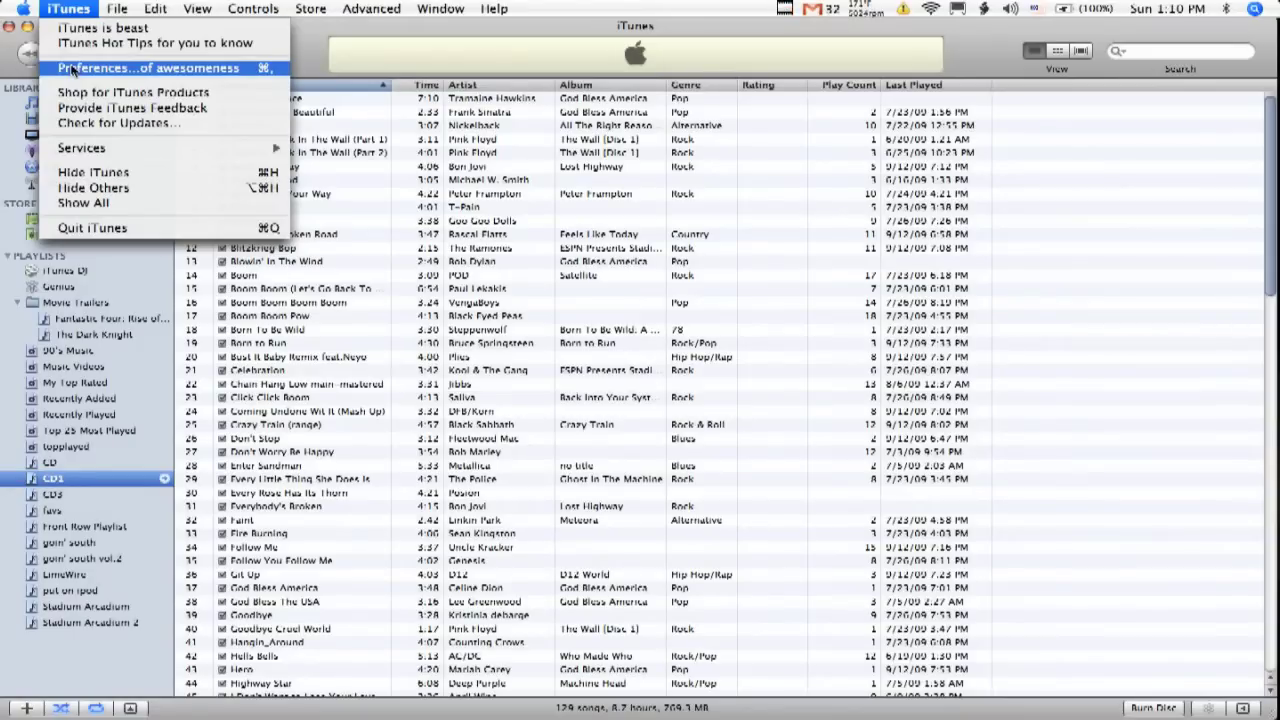
click(378, 277)
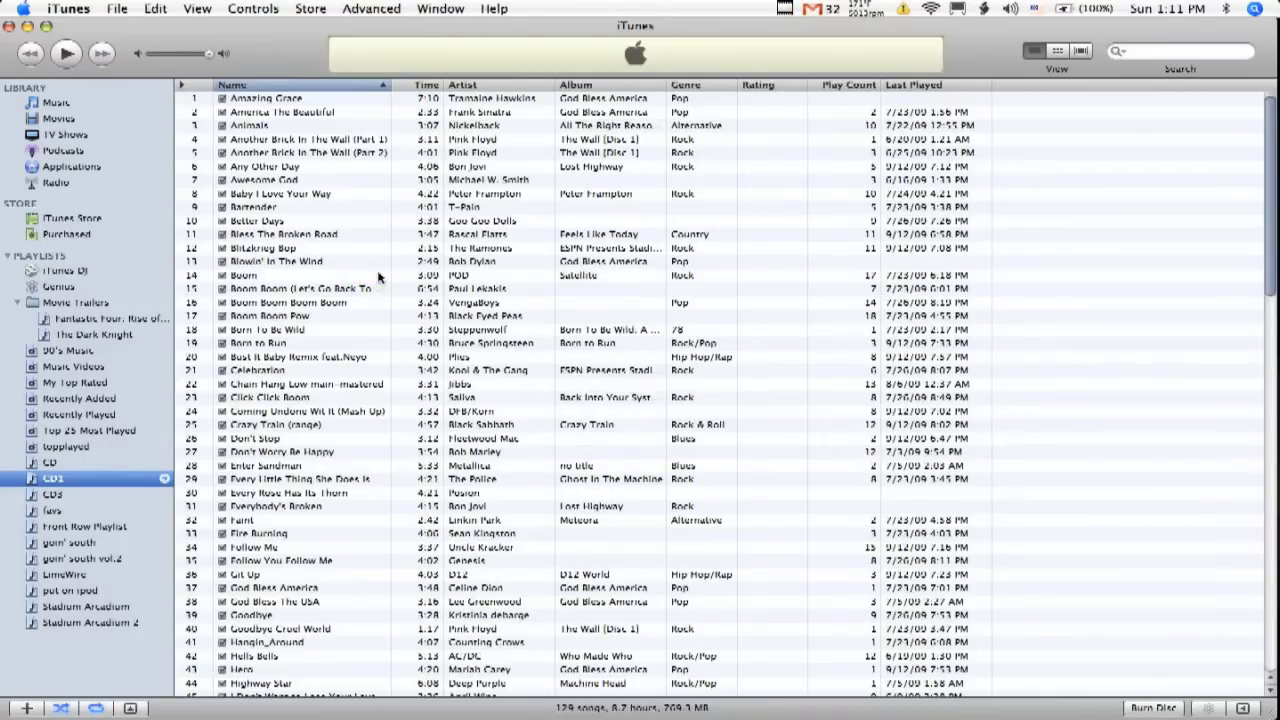
Step: Quit iTunes and open the iShowU window from its Dock icon
key(super+q)
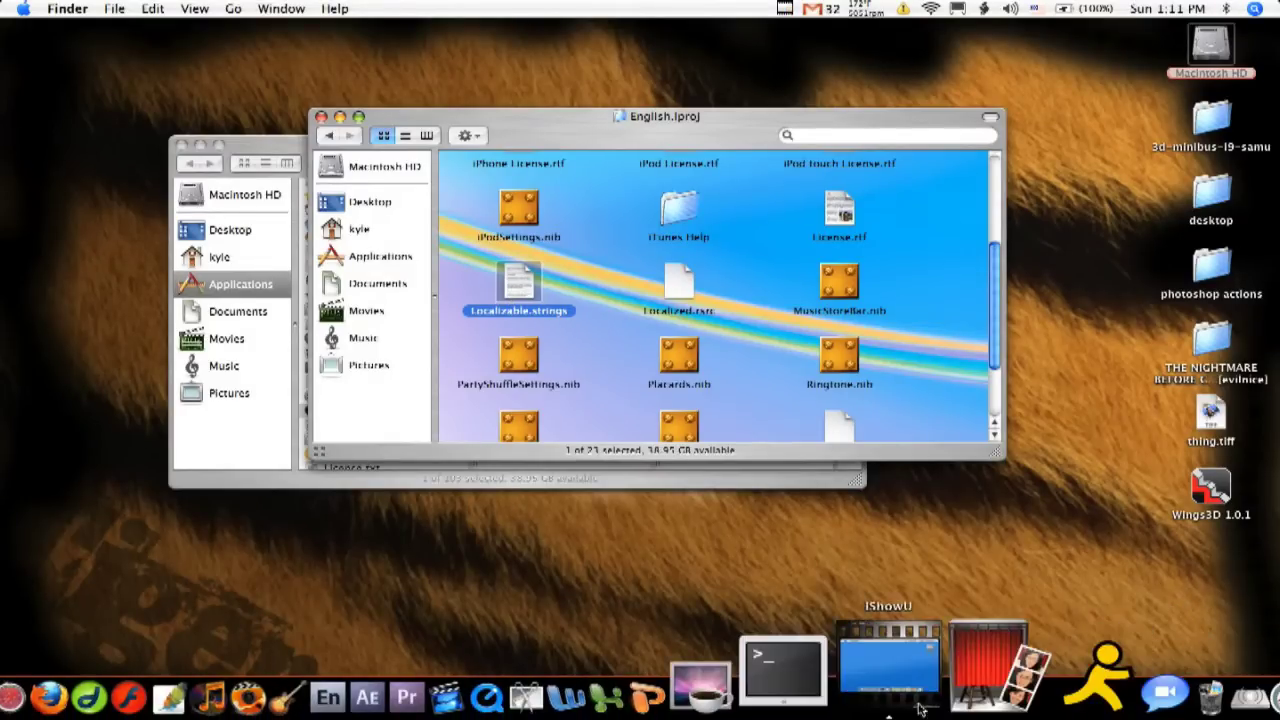
right_click(1015, 680)
click(955, 589)
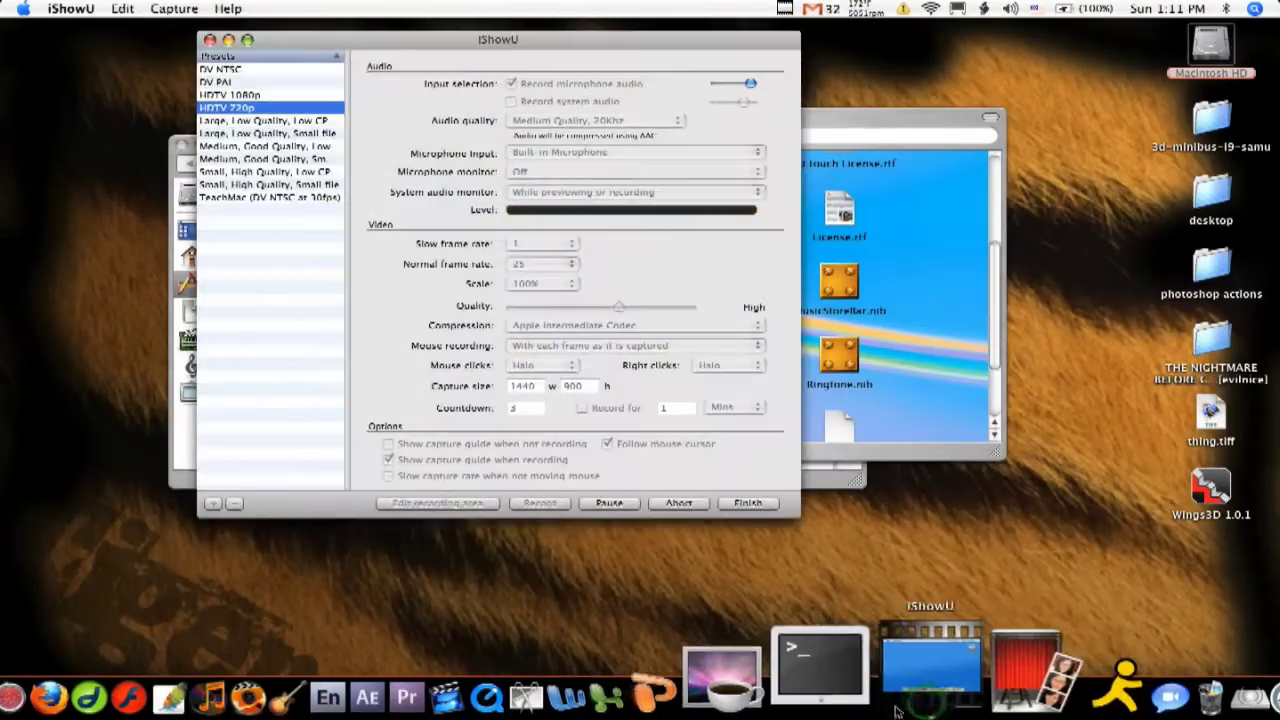